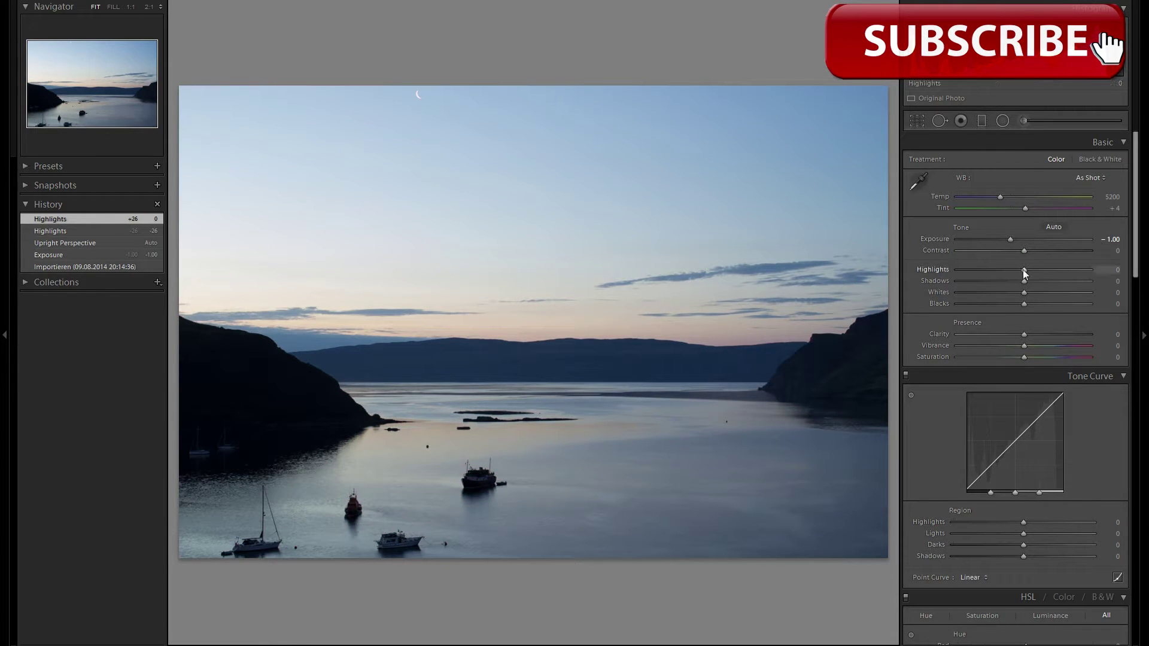
Step: Set the basic tones to Highlights −36, Shadows +30, Whites +40 and Blacks −23
drag(1013, 270, 995, 273)
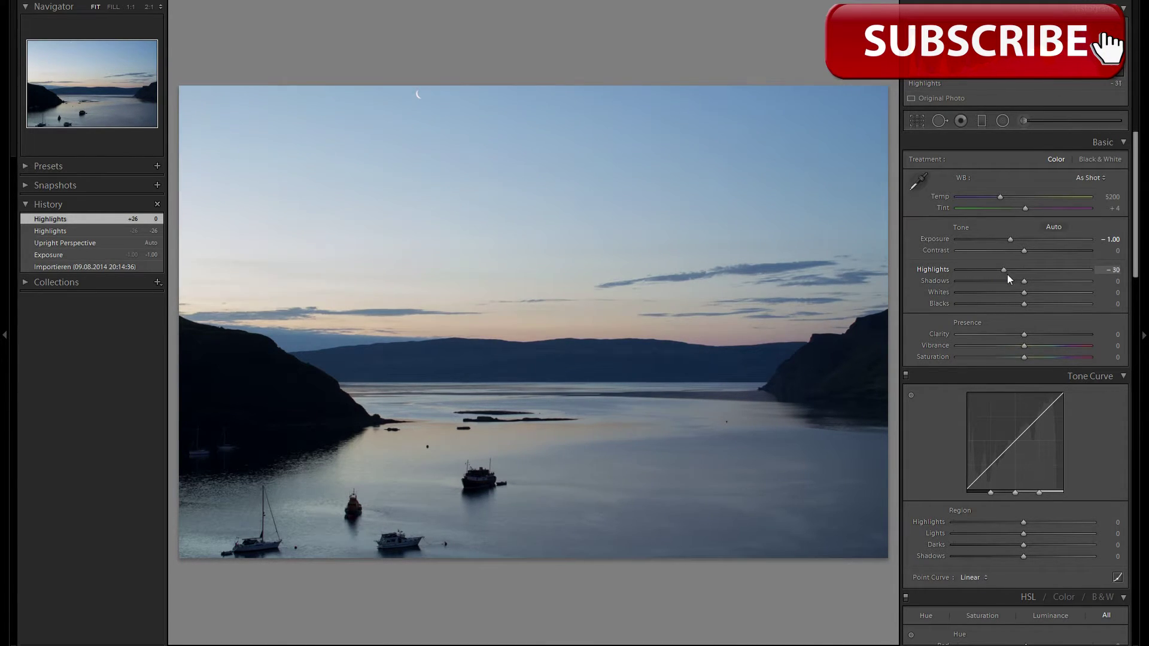
drag(995, 276, 1042, 300)
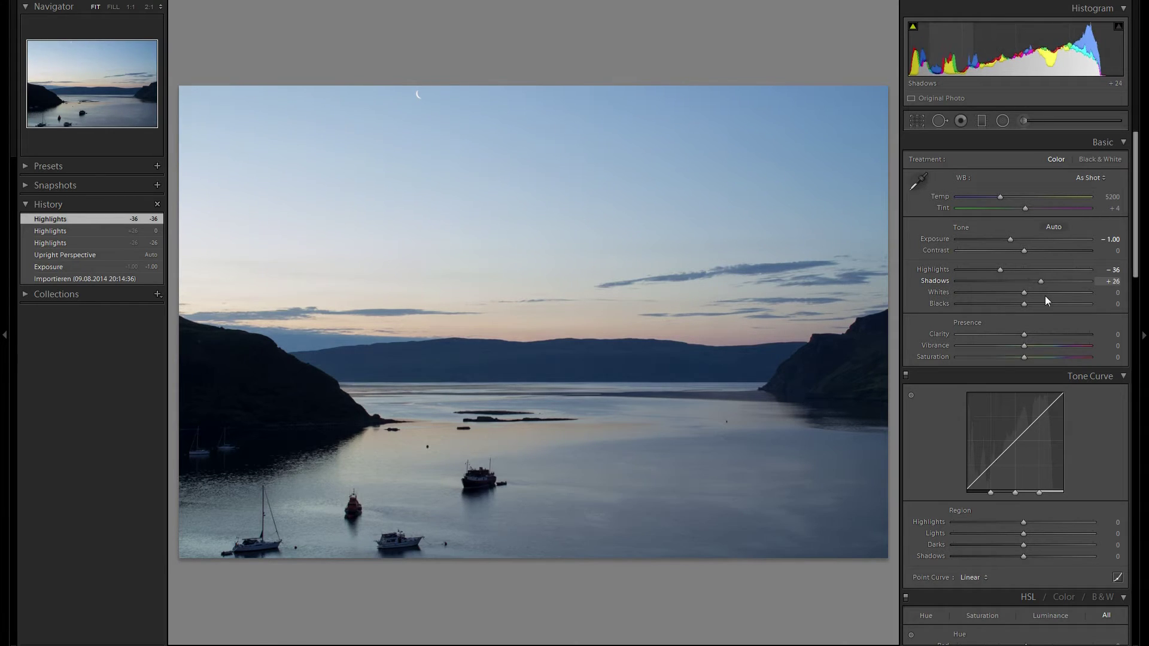
drag(1046, 295, 1048, 295)
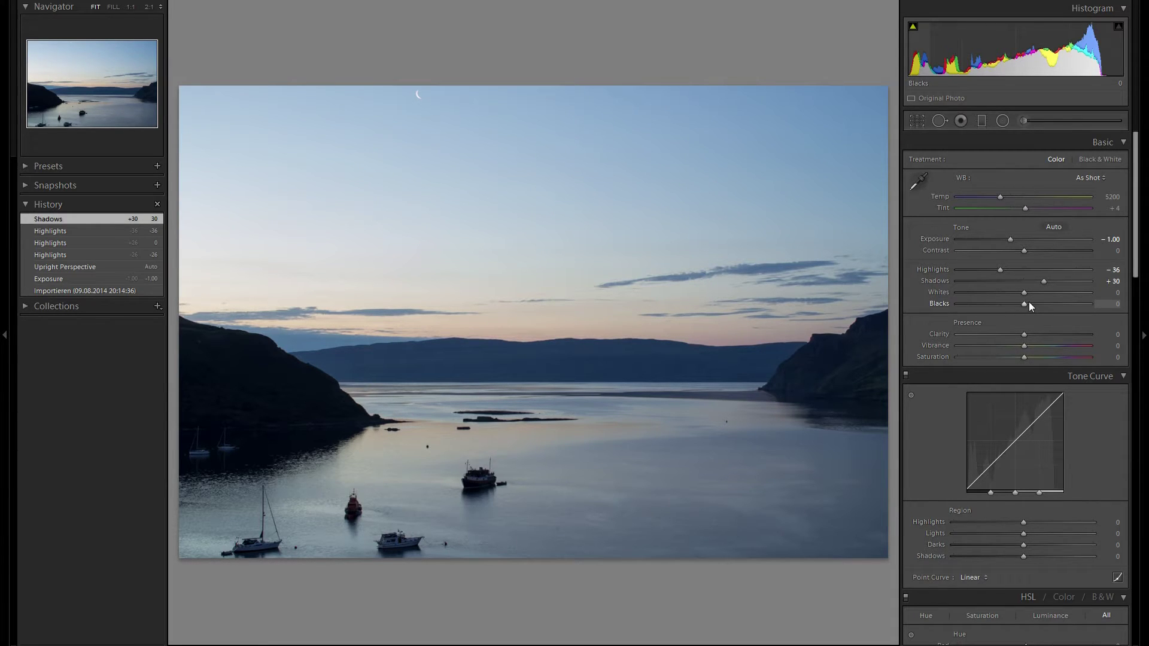
drag(1029, 300, 1005, 308)
key(alt)
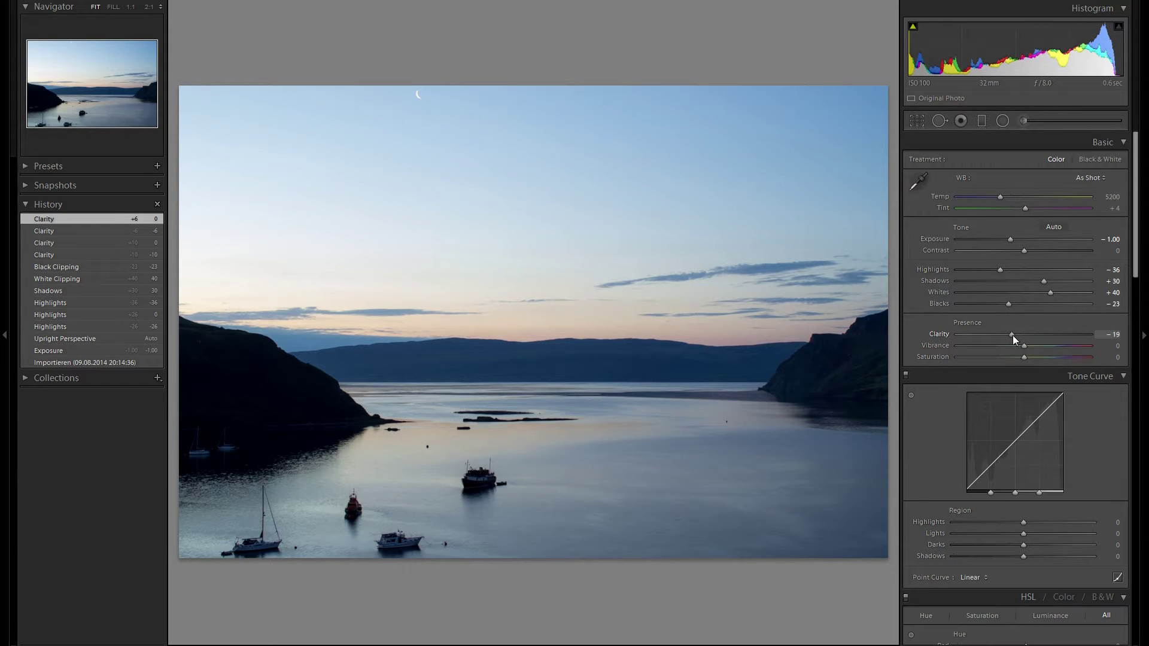
Step: Soften the photo with Clarity −20 and Contrast −24, and set the white balance to Temp 4715 and Tint +31
drag(1011, 335, 1011, 335)
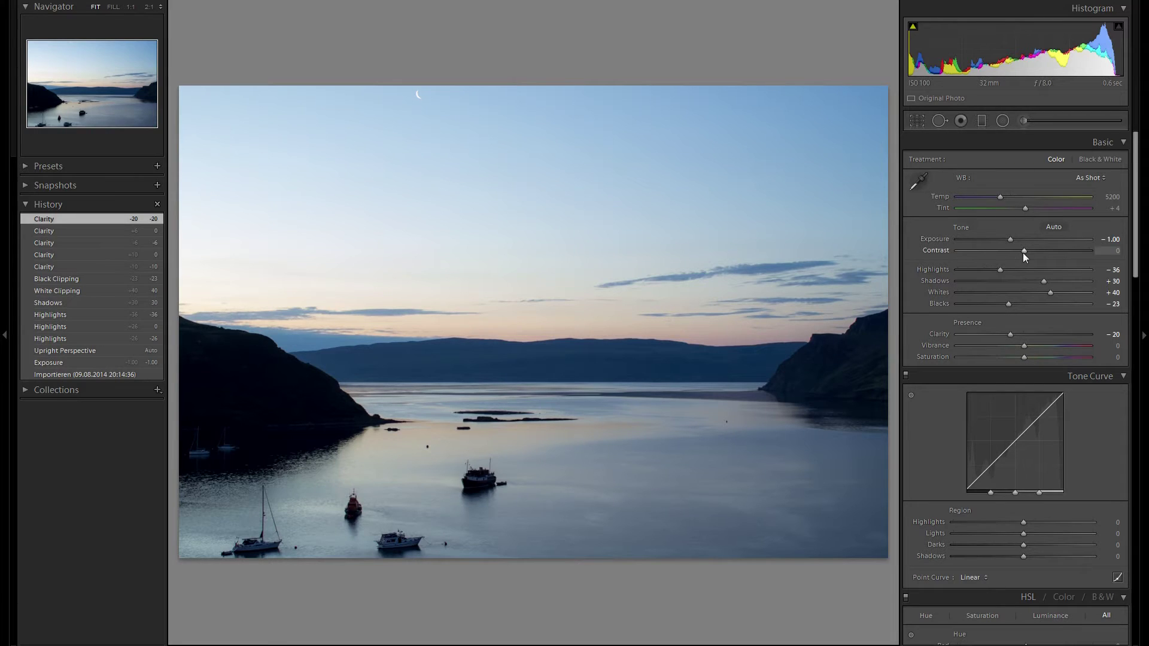
drag(1026, 253, 1010, 257)
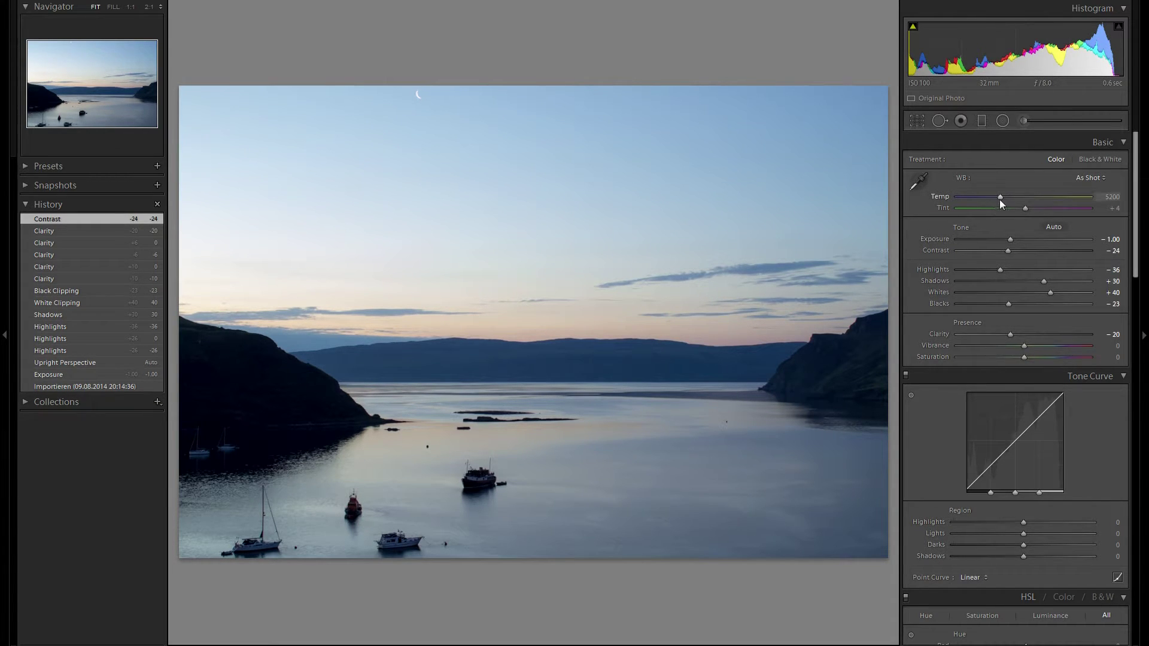
drag(1003, 199, 1036, 214)
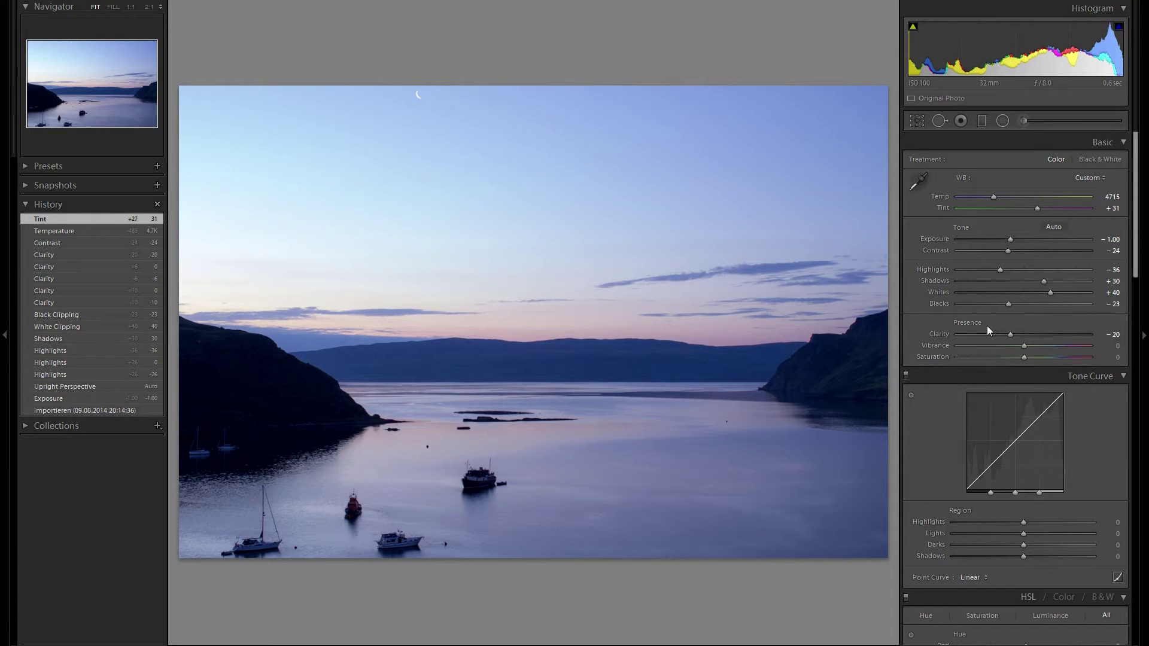
Step: Shape the tone curve with Highlights +13 and Shadows +26, resetting Darks to 0
scroll(975, 341, down, 2)
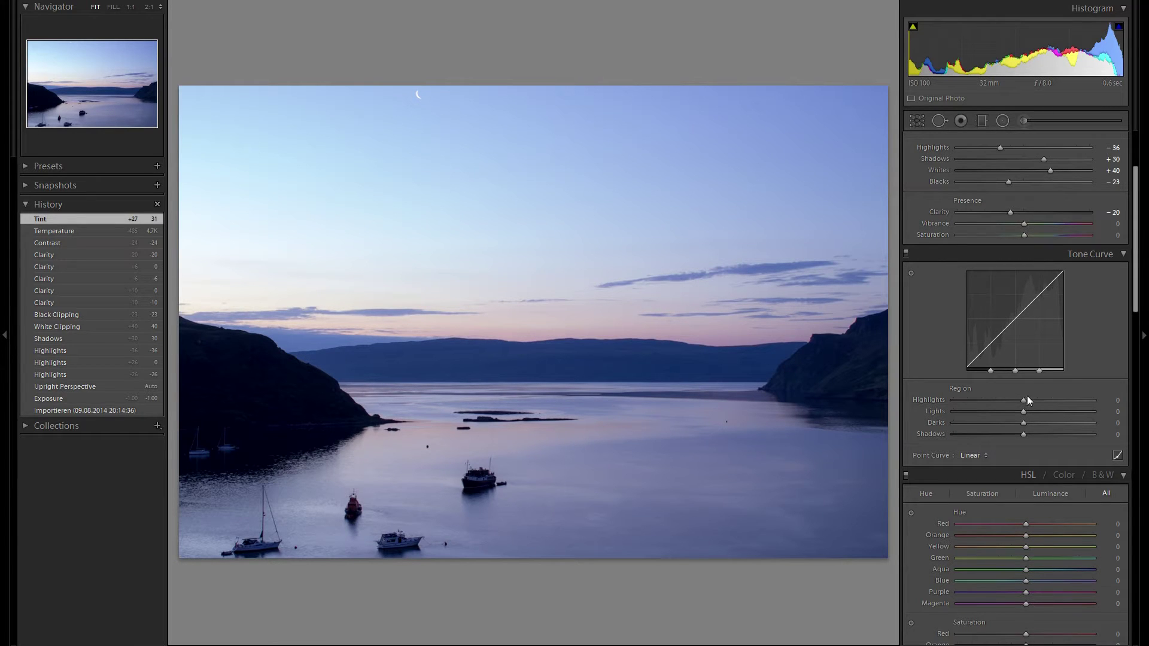
mouse_move(1023, 400)
mouse_down()
mouse_move(1043, 404)
mouse_move(1031, 404)
mouse_up()
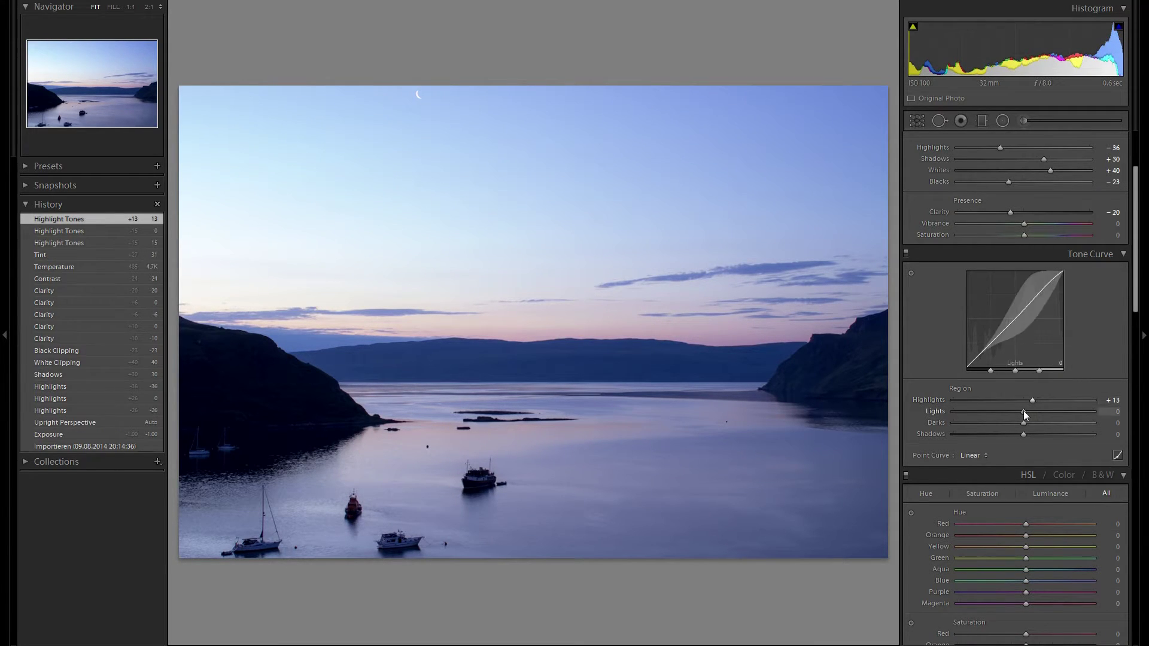
mouse_move(1023, 411)
mouse_down()
mouse_move(1006, 411)
mouse_move(1023, 412)
mouse_up()
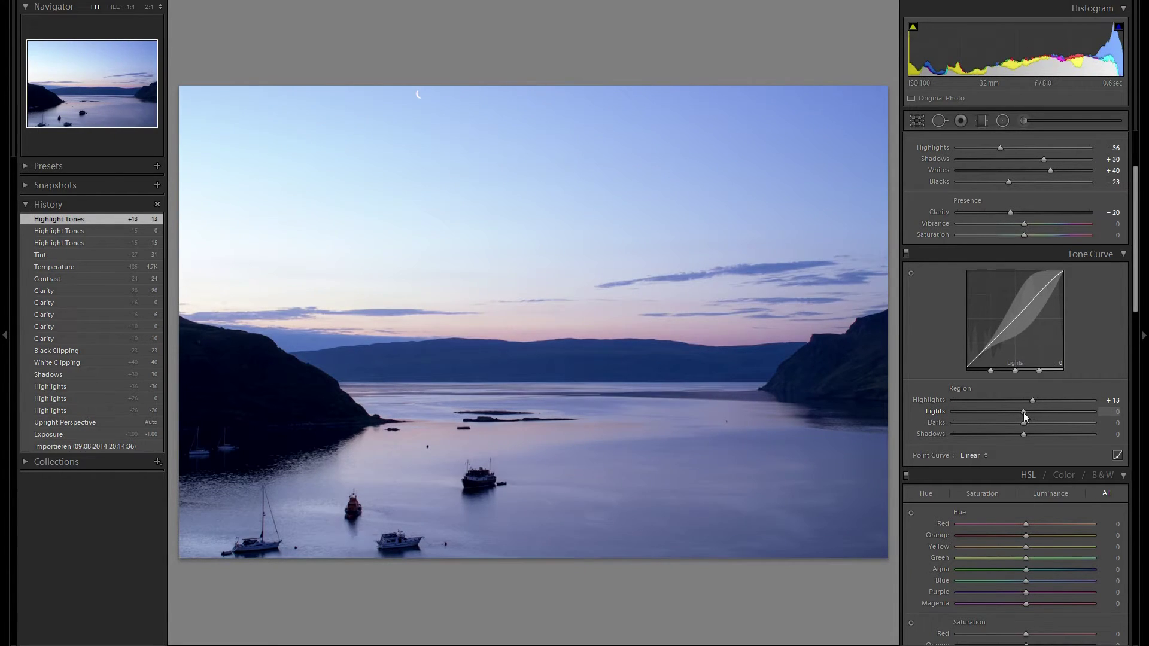
drag(1024, 425, 1043, 439)
double_click(941, 421)
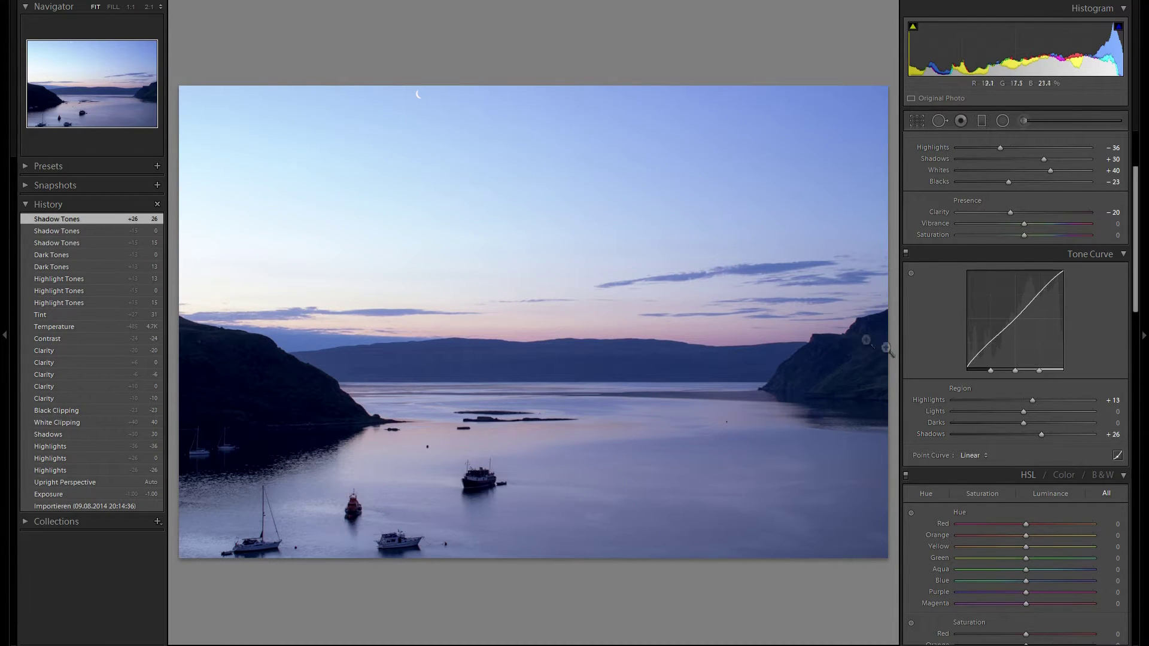
Step: Try targeted hue and saturation adjustments on the blue area of the sky
scroll(1033, 424, down, 6)
click(911, 146)
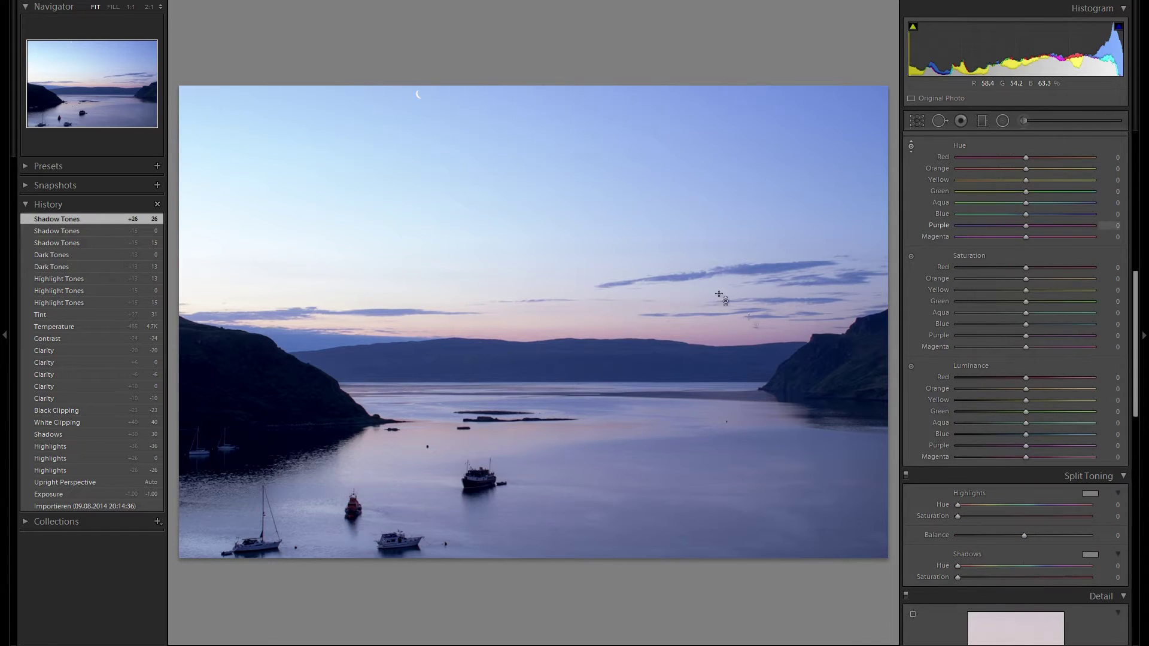
drag(720, 141, 679, 154)
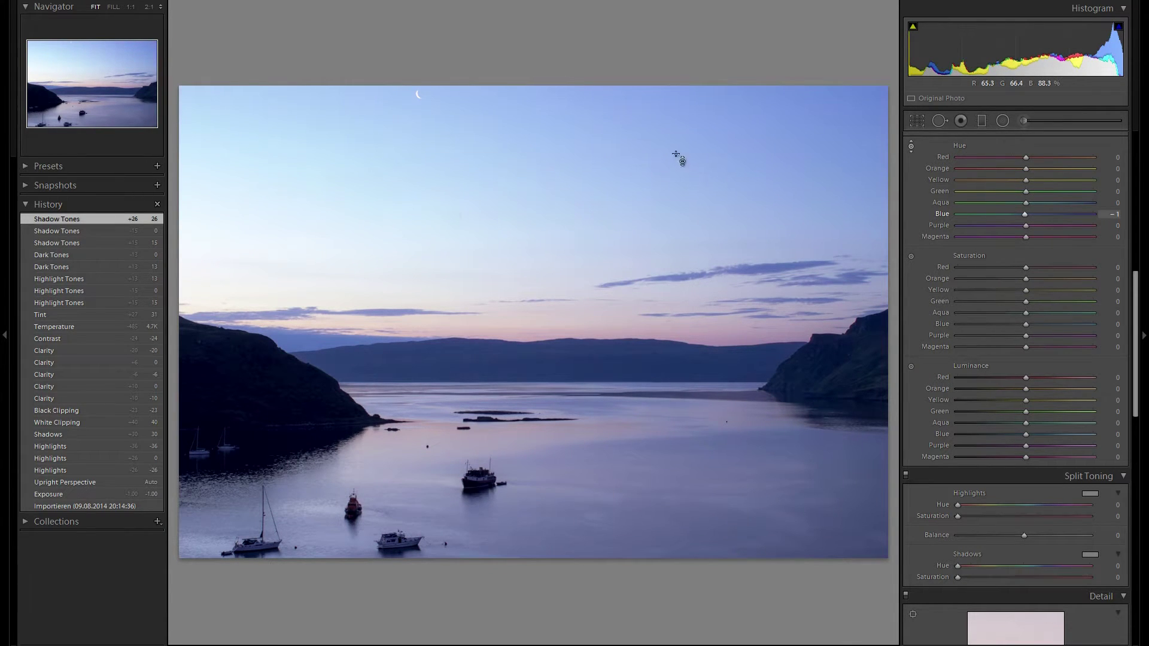
click(135, 230)
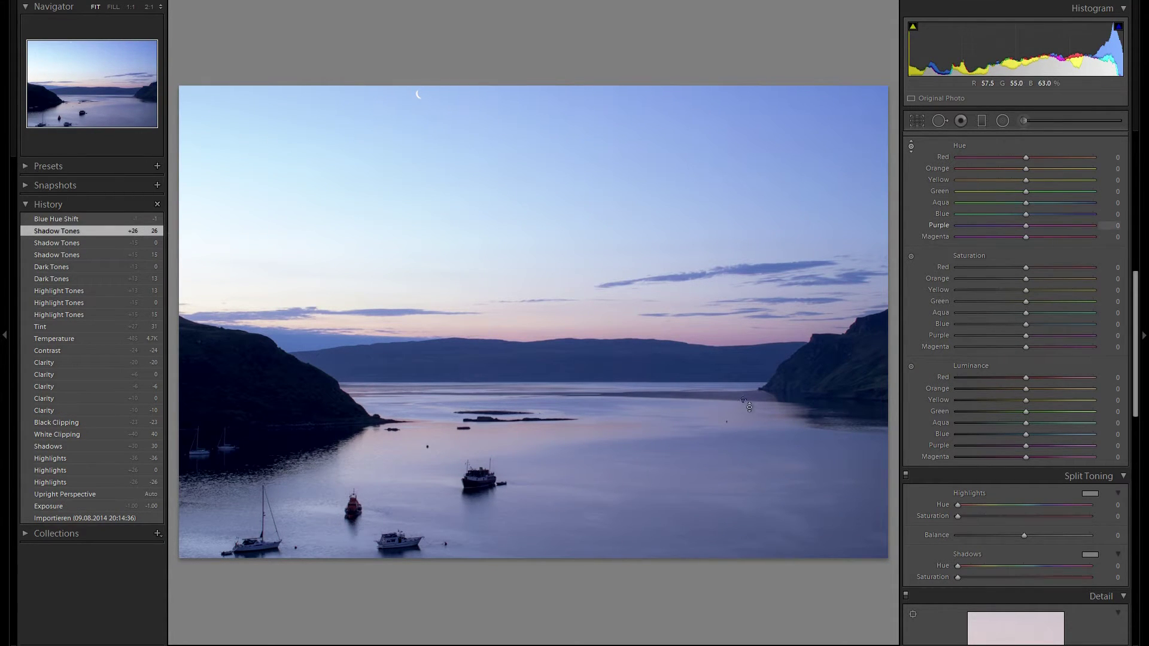
click(911, 256)
mouse_move(722, 174)
mouse_down()
mouse_move(722, 206)
mouse_move(722, 156)
mouse_move(722, 169)
mouse_up()
click(149, 234)
Step: Darken the sky with a targeted luminance adjustment, bringing Blue to −10 and Purple to −1
click(911, 366)
mouse_move(678, 245)
mouse_down()
mouse_move(678, 276)
mouse_move(679, 246)
mouse_move(678, 267)
mouse_move(679, 256)
mouse_up()
Step: Apply split toning with highlights at Hue 1 and Saturation 29, and shadows at Hue 251 and Saturation 13
scroll(999, 303, down, 2)
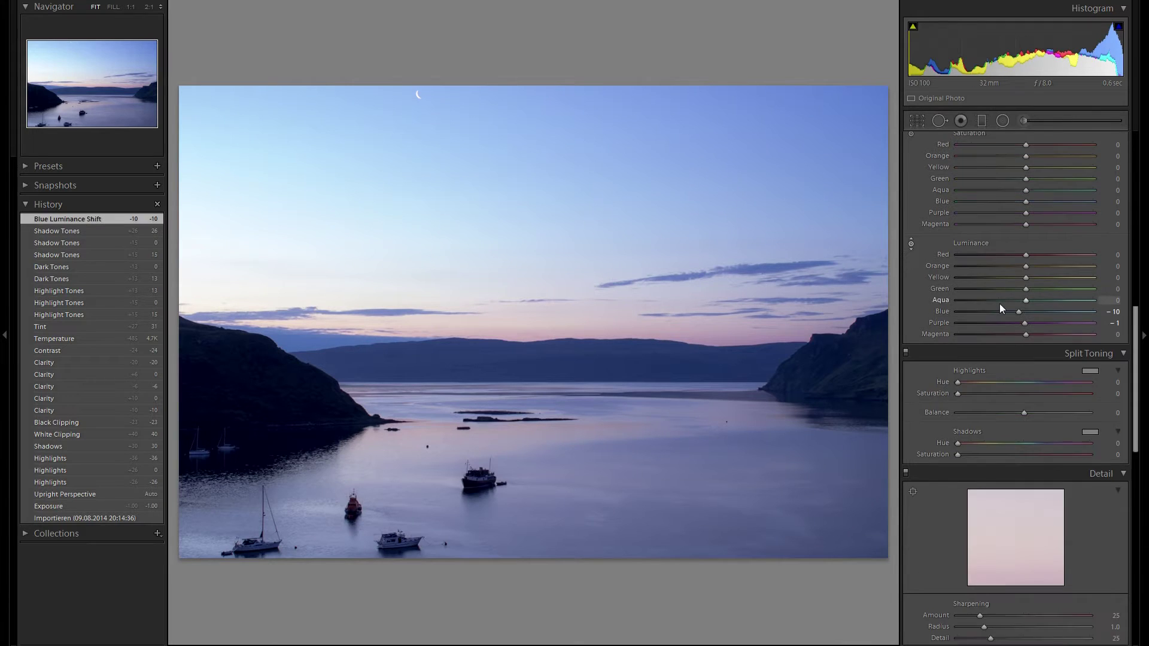
scroll(992, 288, down, 2)
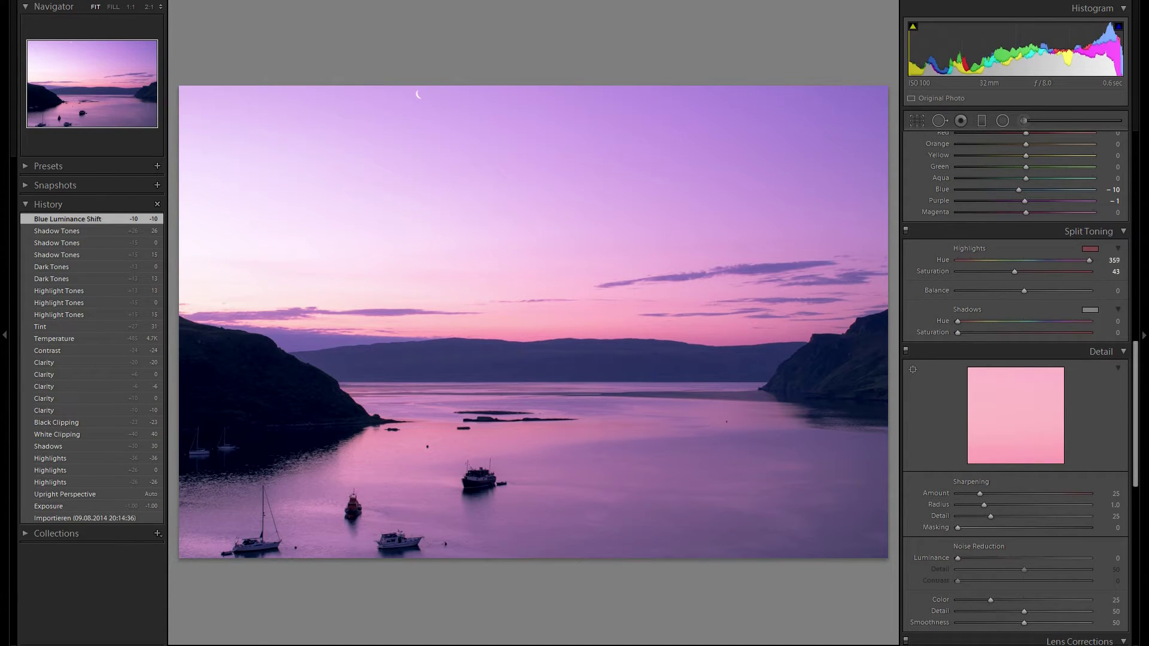
mouse_move(1014, 272)
mouse_down()
mouse_move(958, 271)
mouse_move(1004, 272)
mouse_up()
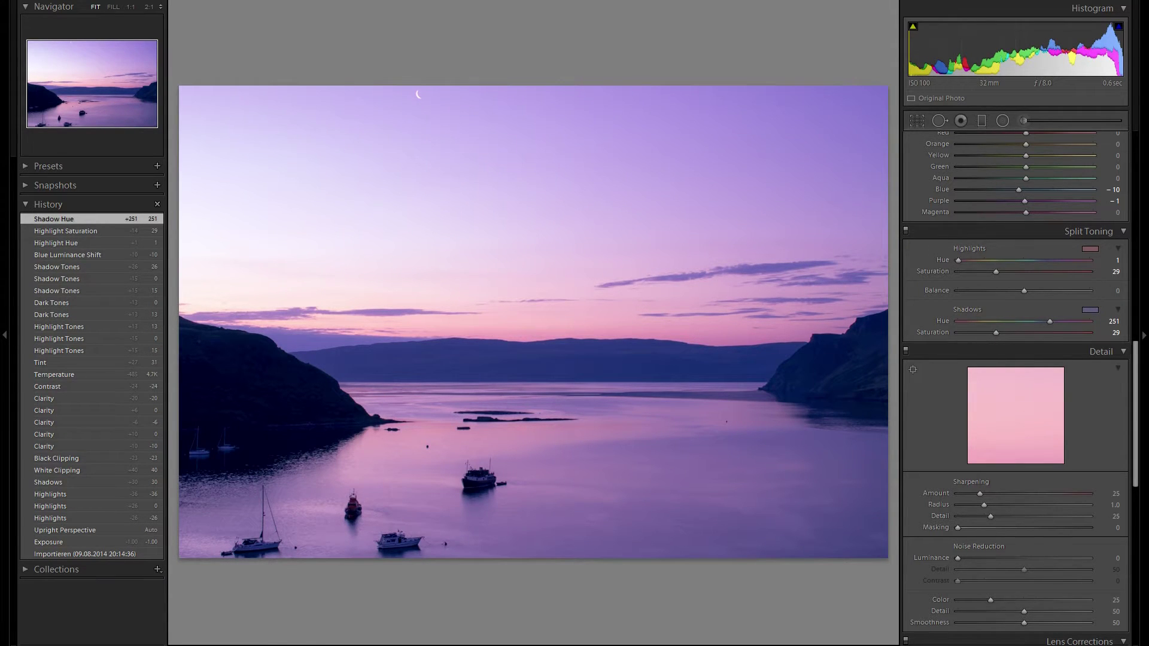
drag(958, 332, 972, 332)
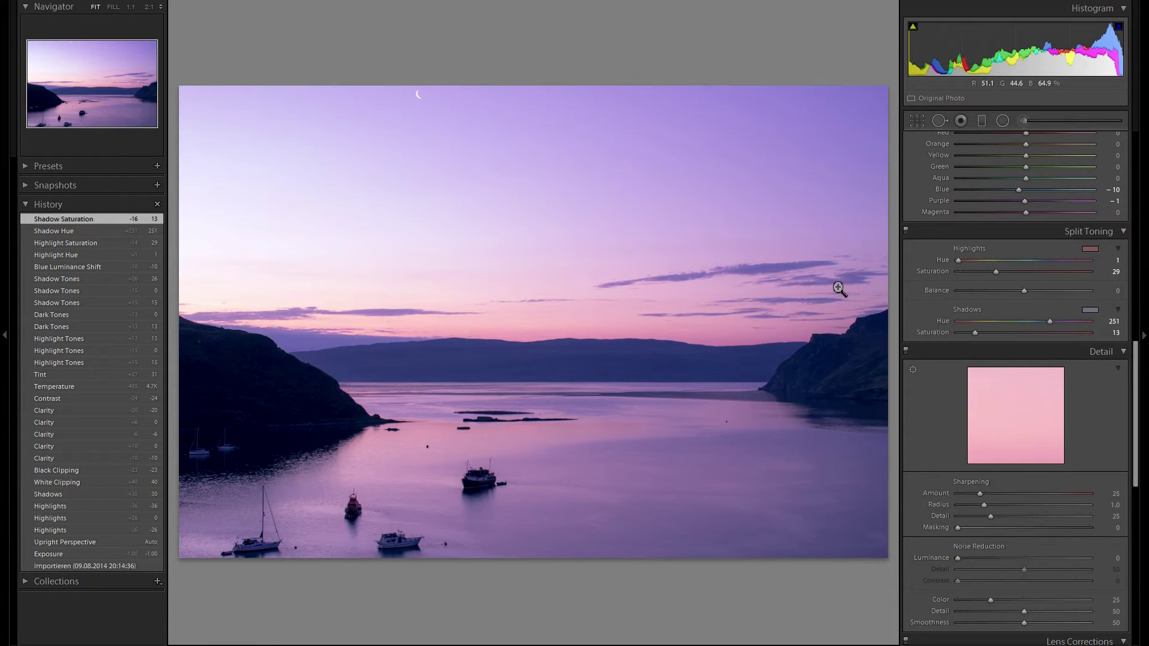
Step: Sharpen the photo with Amount 50 and Masking 90
scroll(984, 385, up, 3)
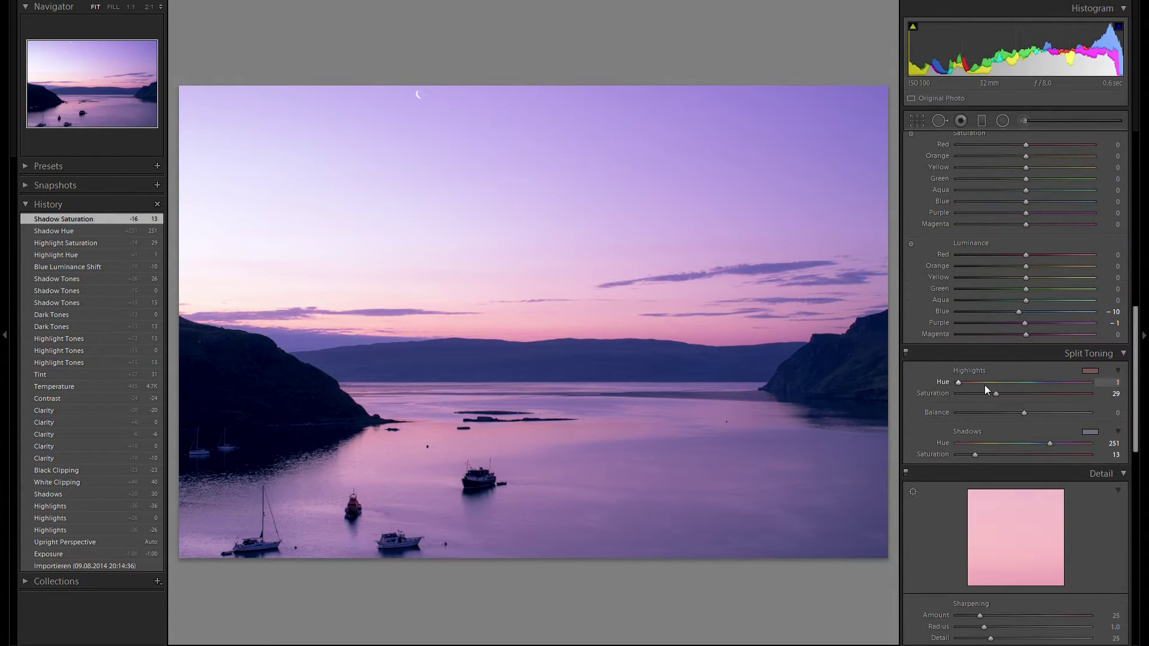
scroll(986, 381, down, 6)
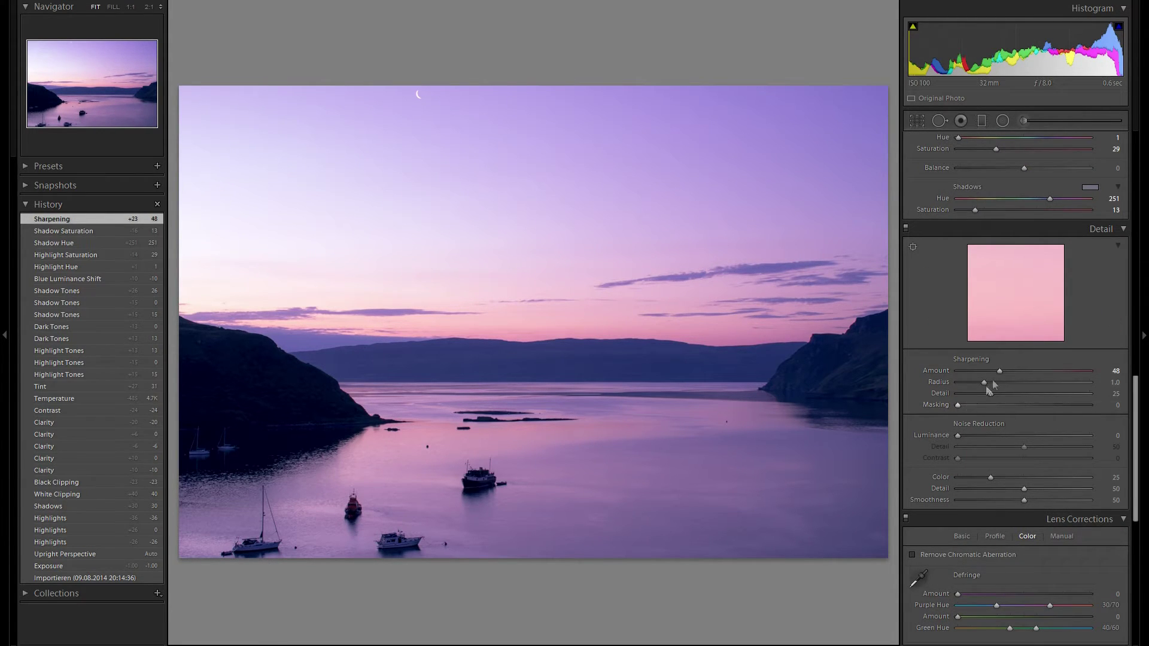
drag(998, 373, 1001, 373)
drag(958, 407, 1076, 410)
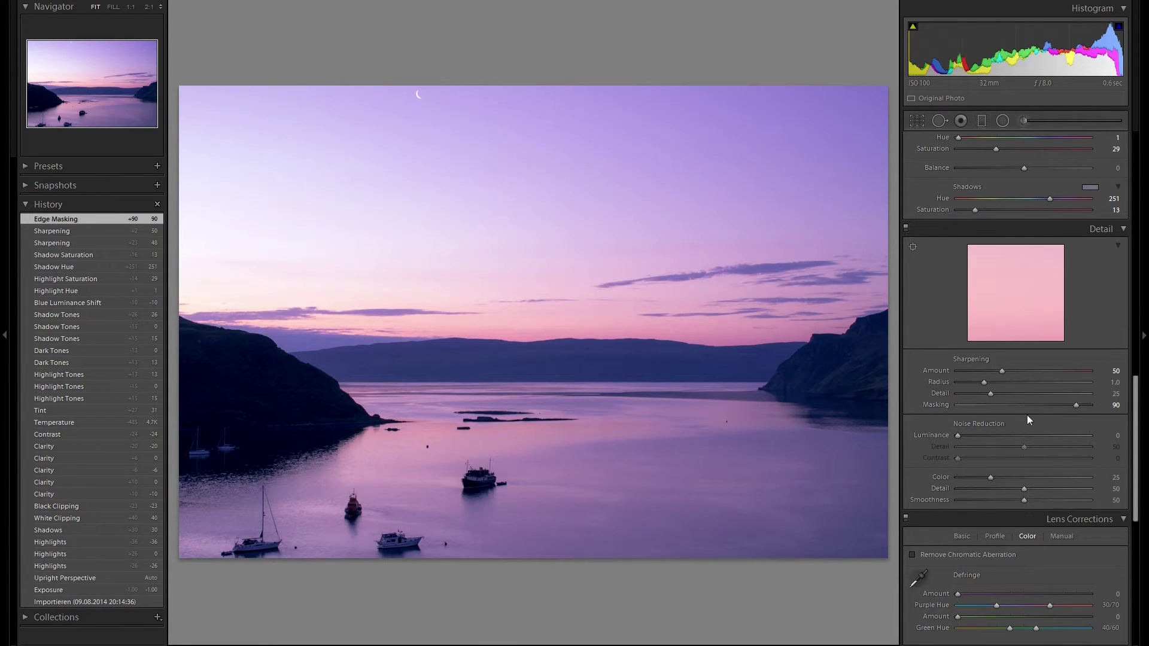
Step: Set color noise reduction to 40 while inspecting the water and the dark cliff at 1:1 magnification
scroll(1026, 419, down, 3)
click(715, 452)
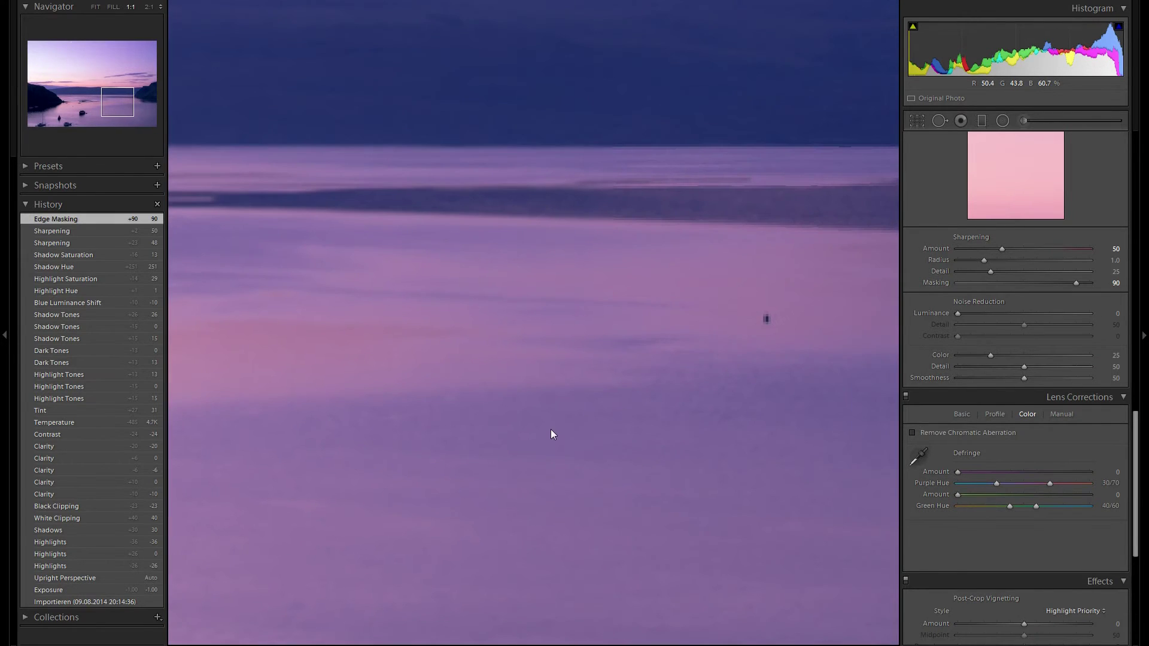
drag(551, 430, 436, 425)
drag(585, 379, 618, 403)
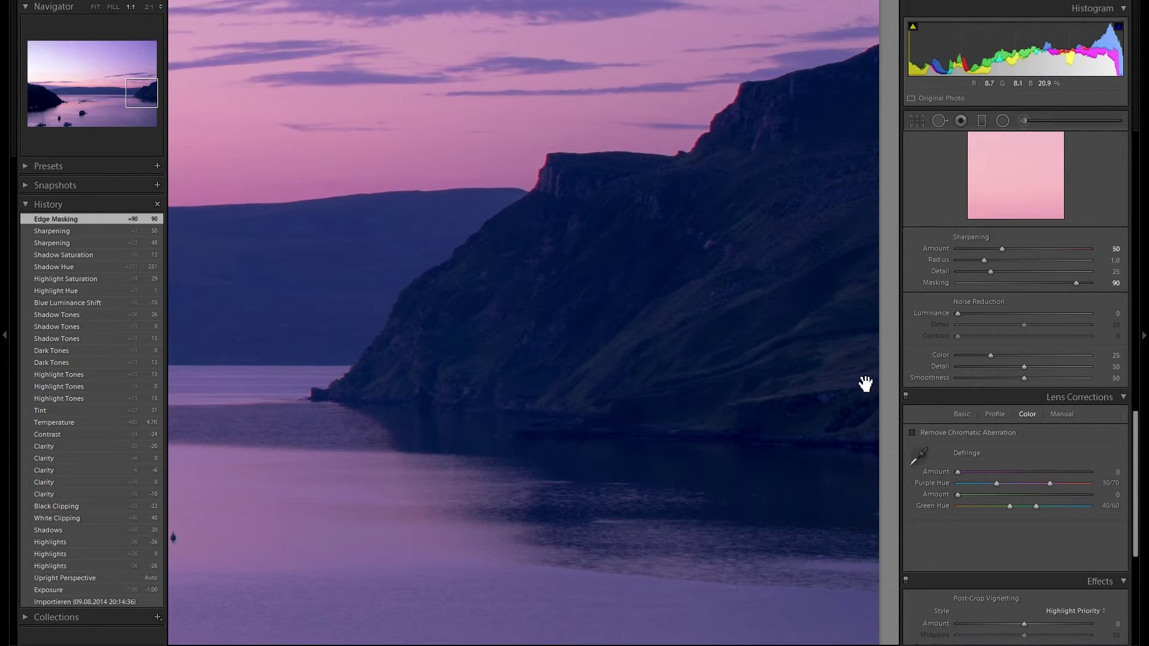
drag(1003, 354, 1008, 356)
drag(1010, 358, 1009, 358)
drag(661, 337, 846, 331)
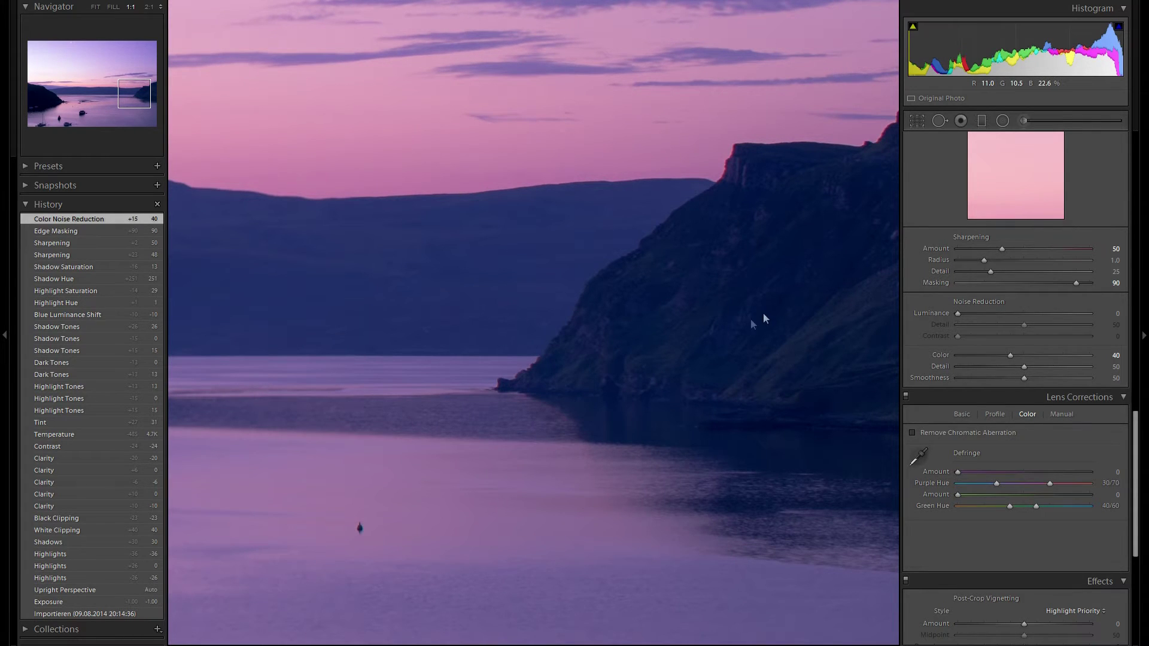
drag(646, 357, 556, 356)
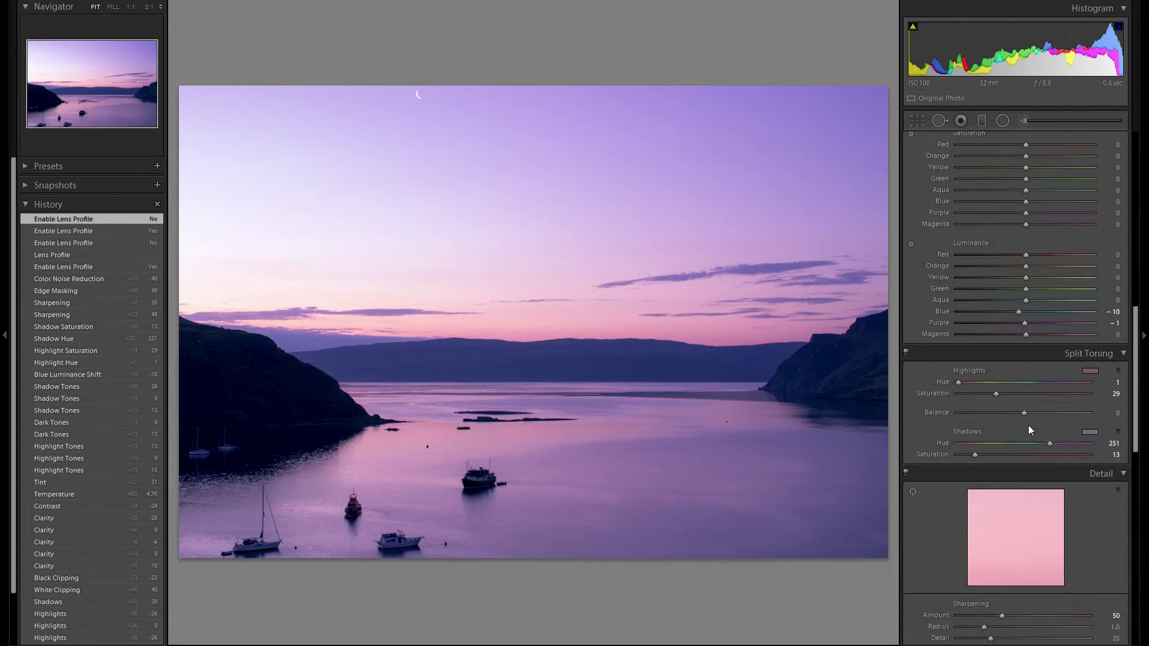
Step: Enable profile corrections for the Canon EF-S 18-55mm f/3.5-5.6 IS lens, switching them off and on to compare
scroll(1028, 424, down, 5)
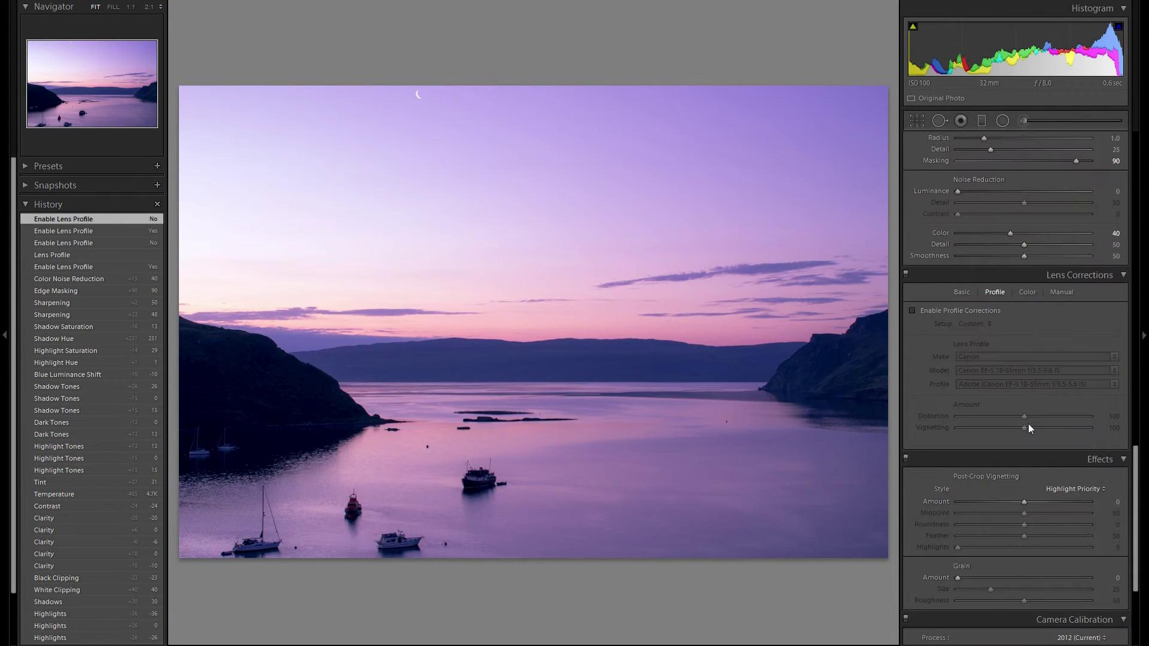
click(954, 312)
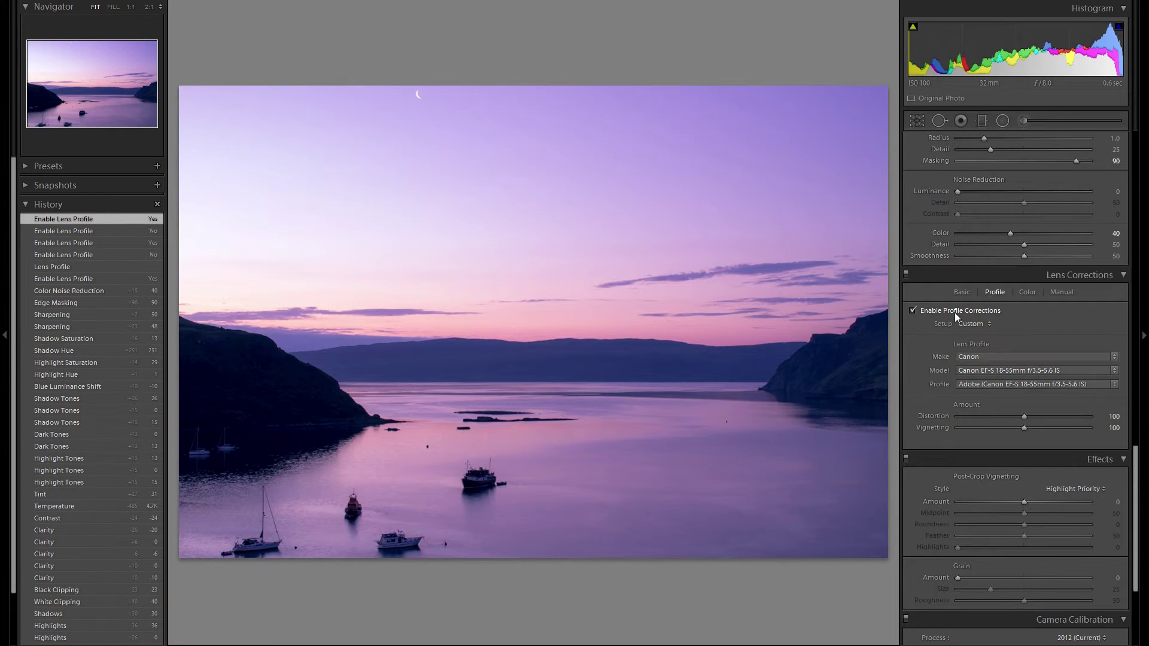
click(921, 310)
click(920, 310)
click(921, 311)
click(921, 310)
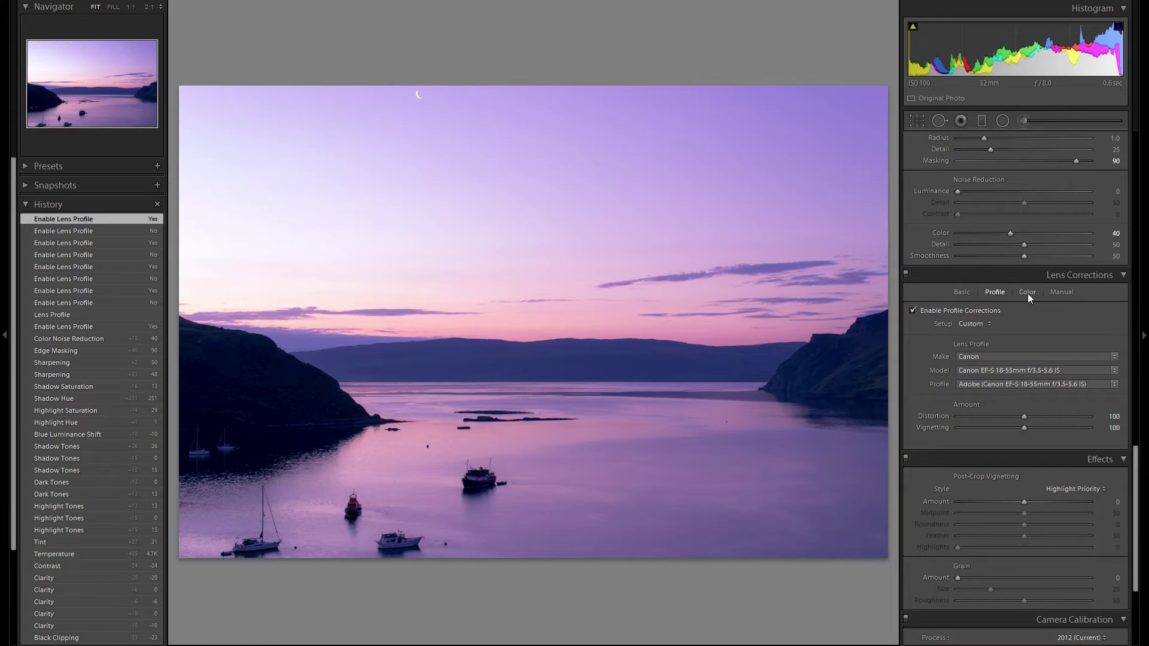
Step: Turn on chromatic aberration removal and return to the basic lens correction options
click(1027, 293)
click(956, 312)
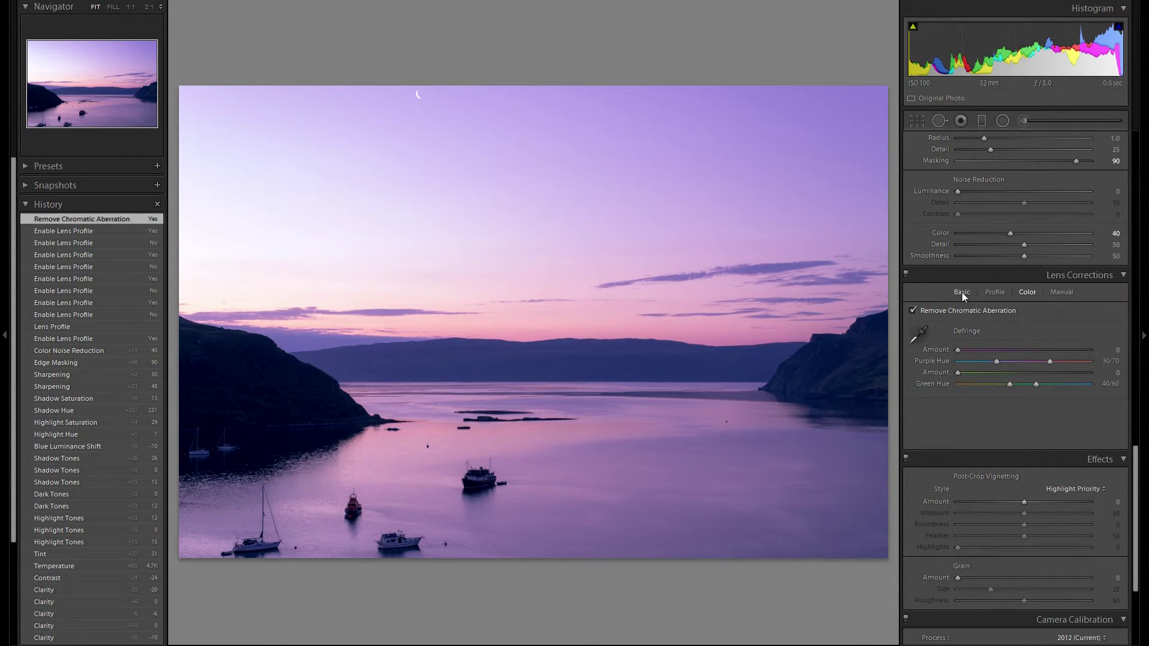
click(961, 292)
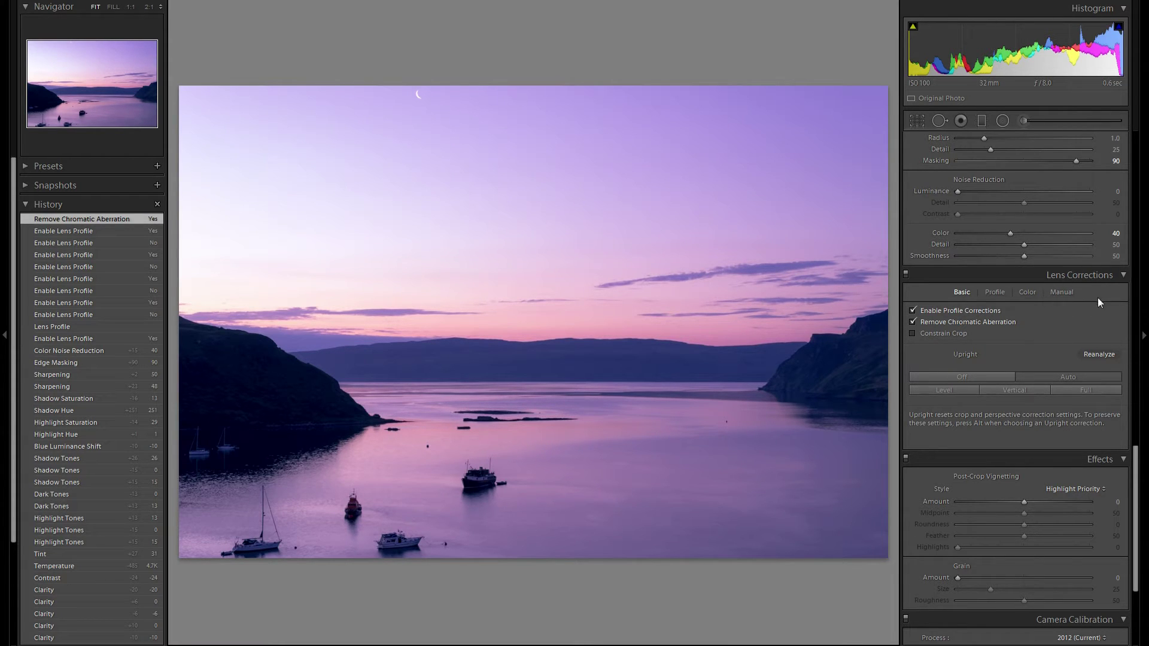
Step: Darken the photo's edges with a Highlight Priority post-crop vignette of amount −18
scroll(1065, 308, down, 4)
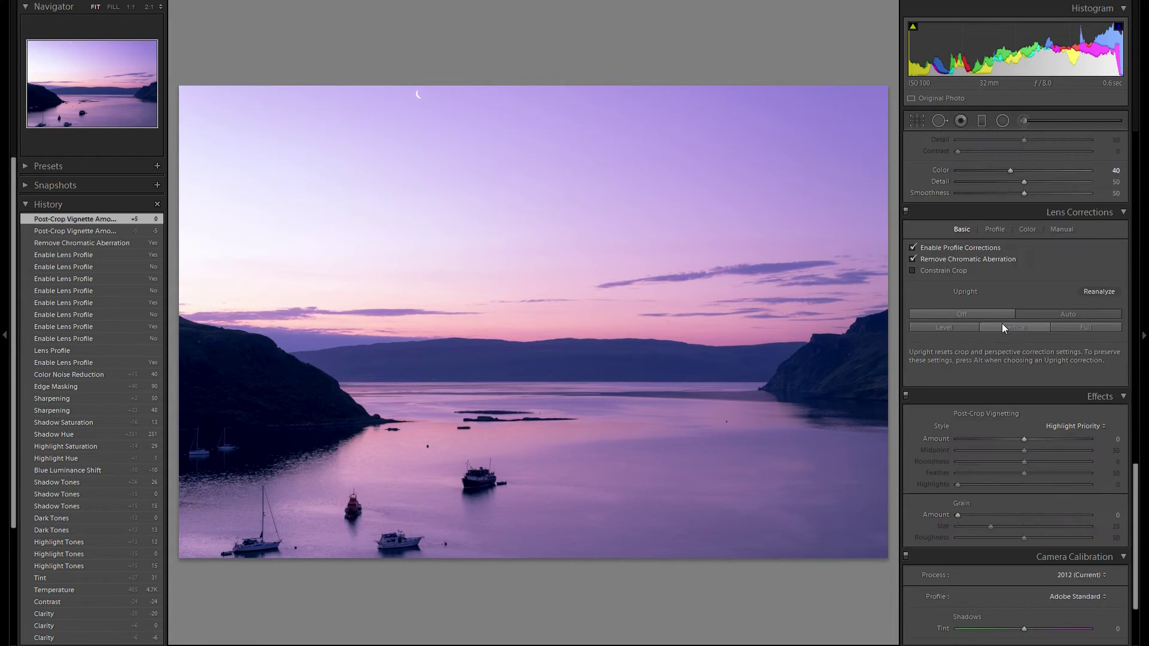
scroll(1002, 324, down, 2)
drag(1024, 318, 1012, 317)
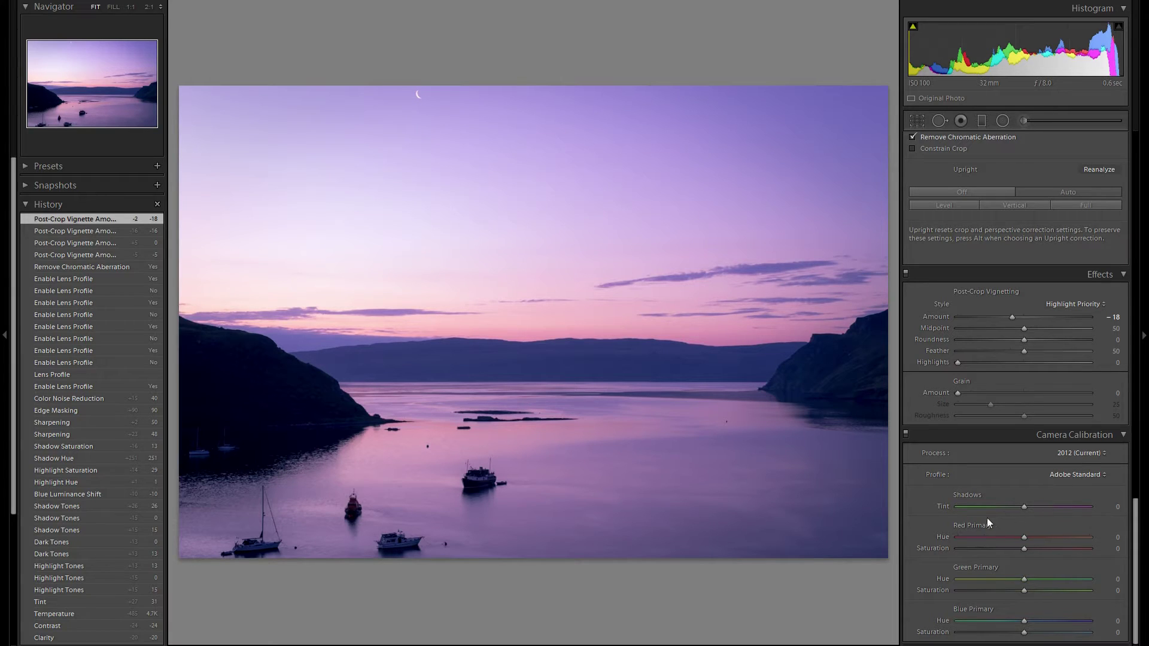
Step: Calibrate the Adobe Standard profile with shadow tint +12, red hue +10 and saturation +11, green hue −18, blue saturation +5, and toggle the calibration to compare
click(1078, 475)
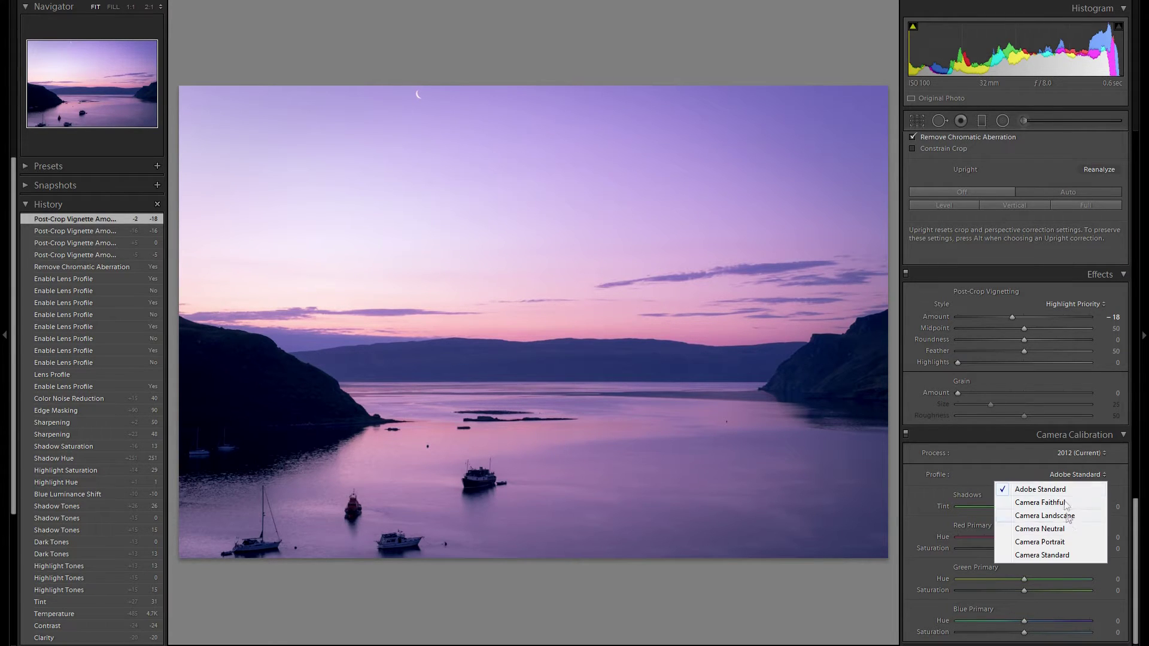
click(1078, 475)
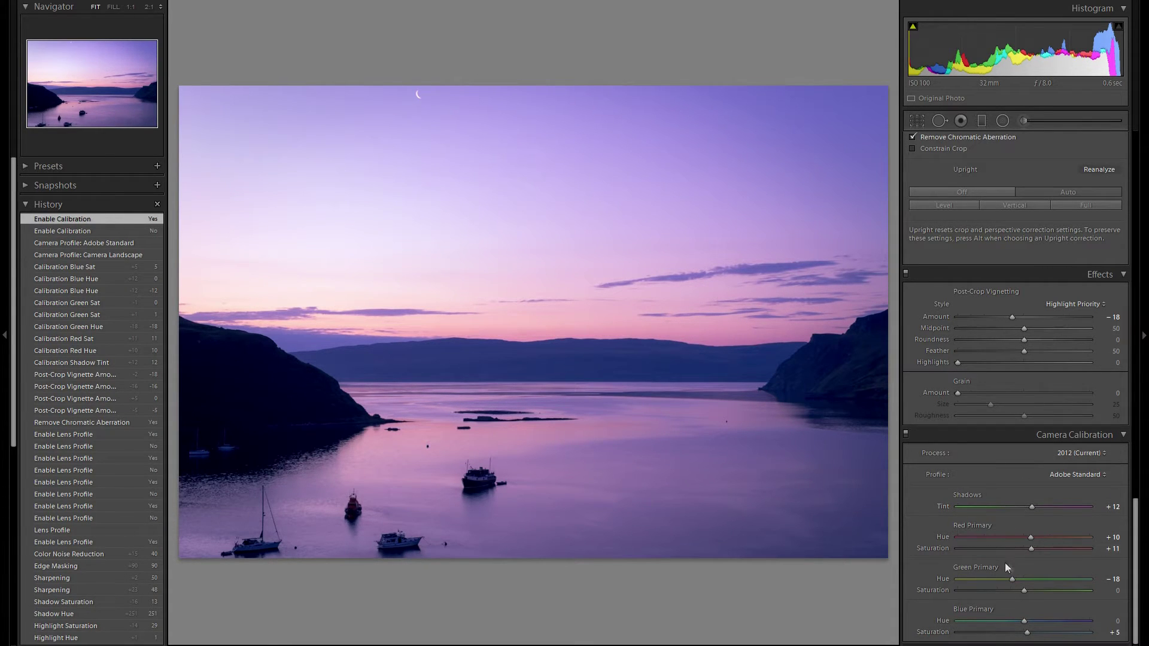
click(906, 433)
click(906, 434)
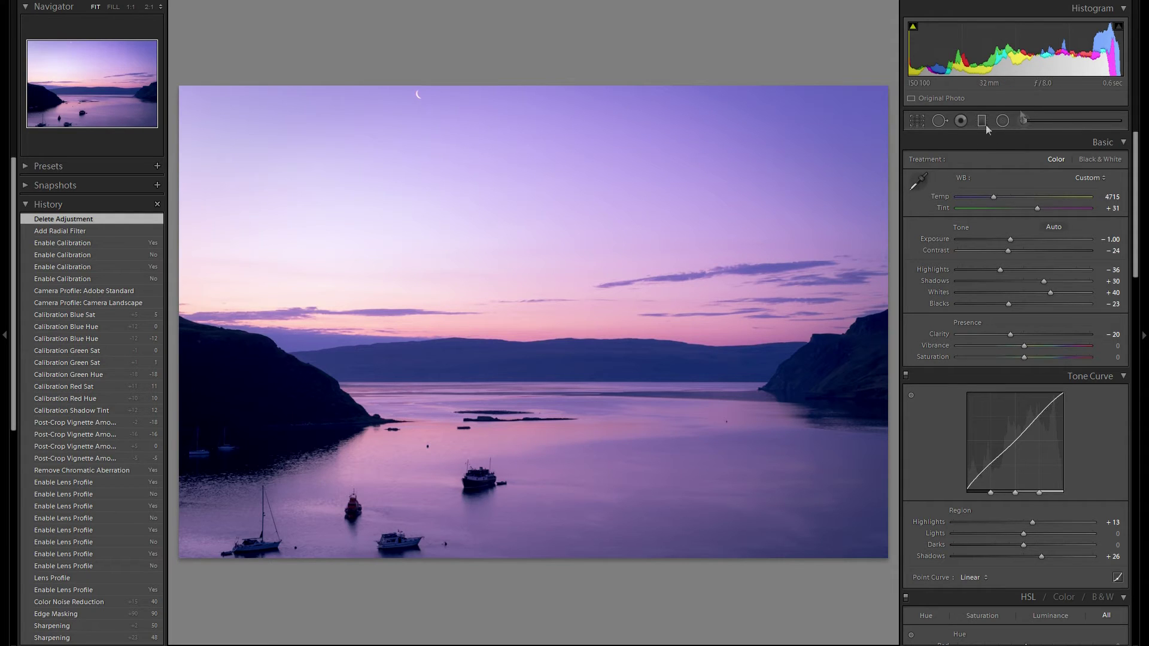
Step: Add a wide, flat radial filter along the horizon and center it over the glowing band of sky above the hills
click(1002, 121)
drag(429, 308, 948, 346)
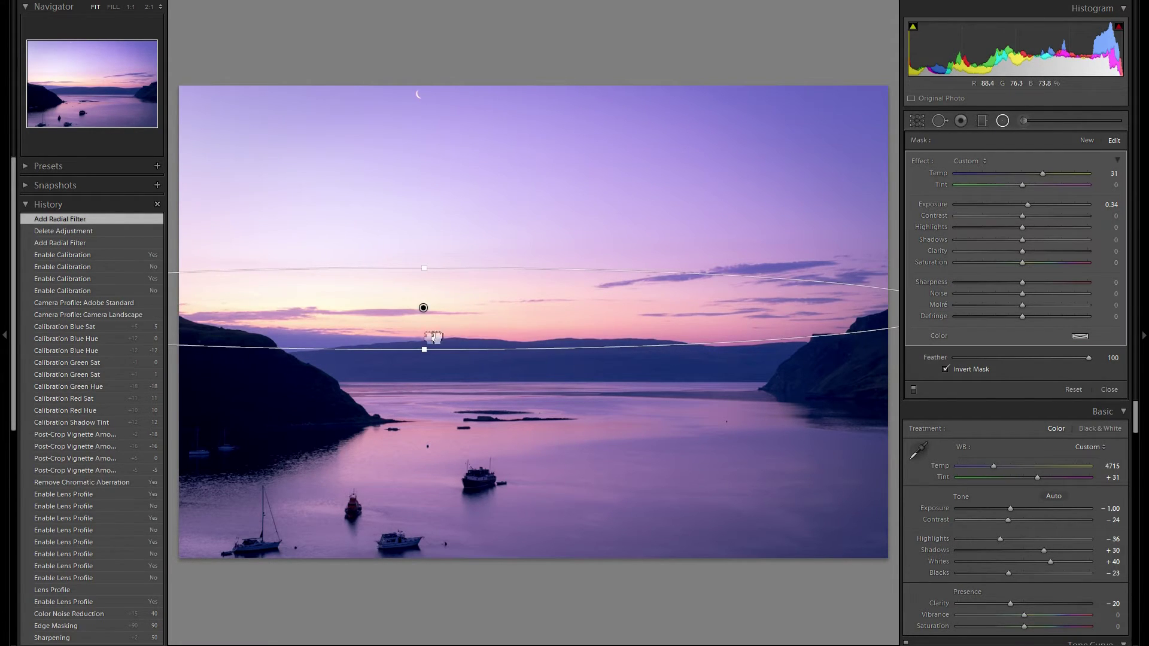
drag(295, 341, 84, 320)
drag(602, 320, 933, 312)
drag(402, 336, 622, 328)
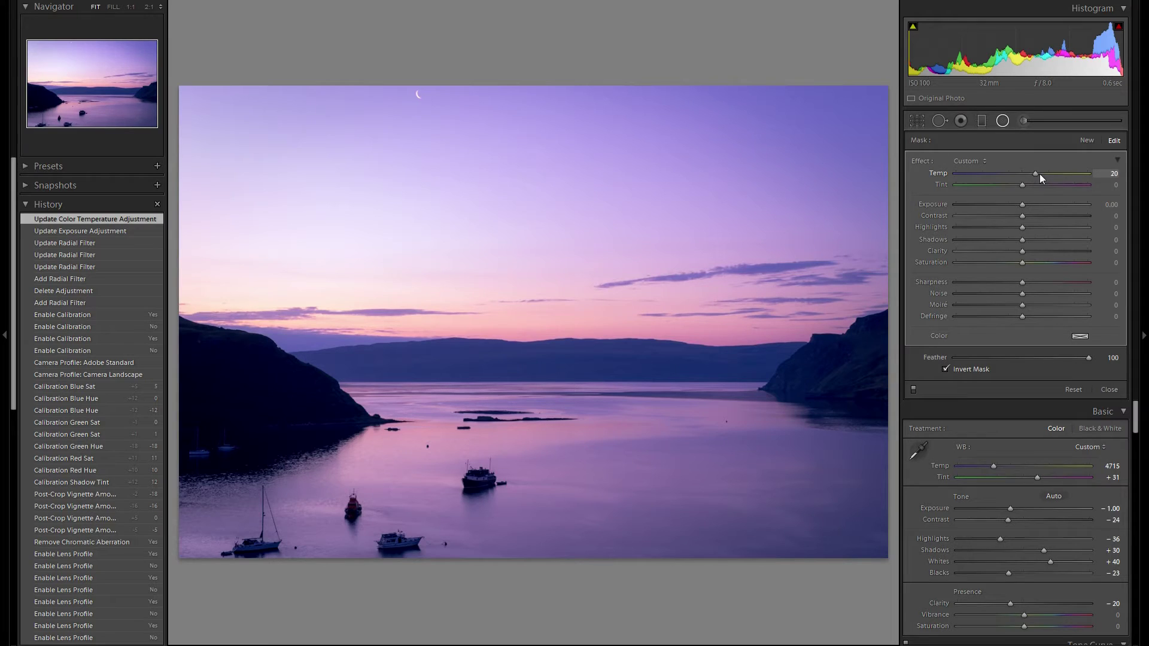
Step: Warm the horizon filter with temperature 26, exposure 0 and a soft pink color tint, and finish editing it
drag(1042, 174, 1043, 173)
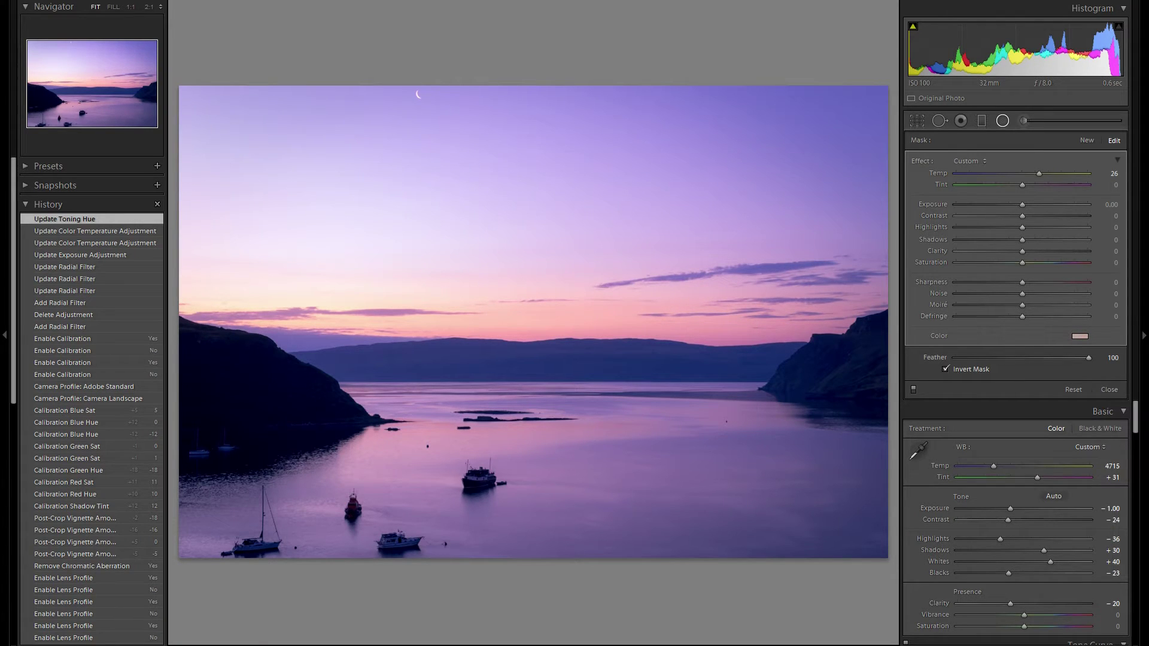
mouse_move(626, 297)
key(m)
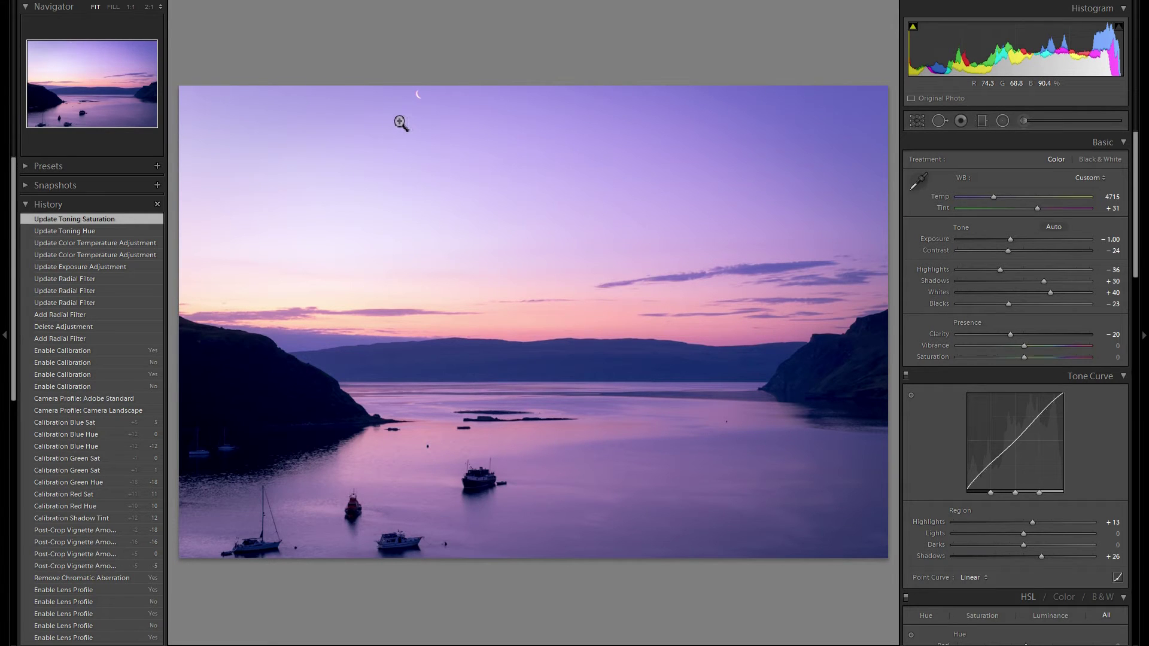
Step: Copy the crescent moon to a lower spot in the sky with a size 75 Heal spot sourced from the original moon
drag(398, 117, 514, 120)
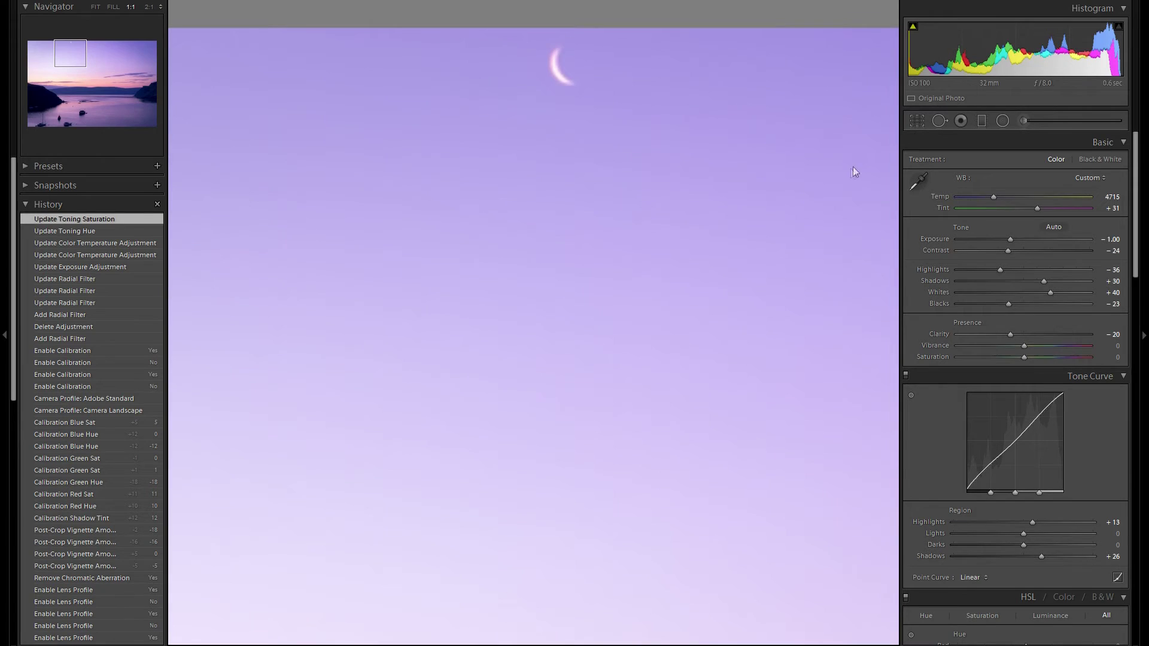
drag(685, 210, 715, 190)
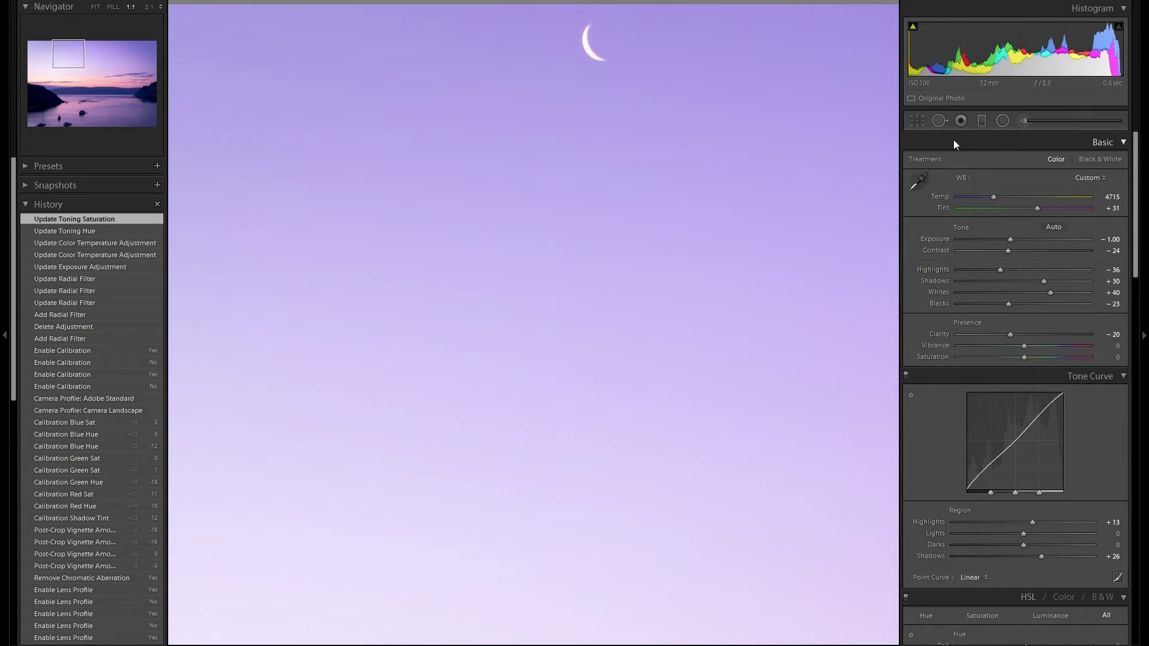
click(939, 120)
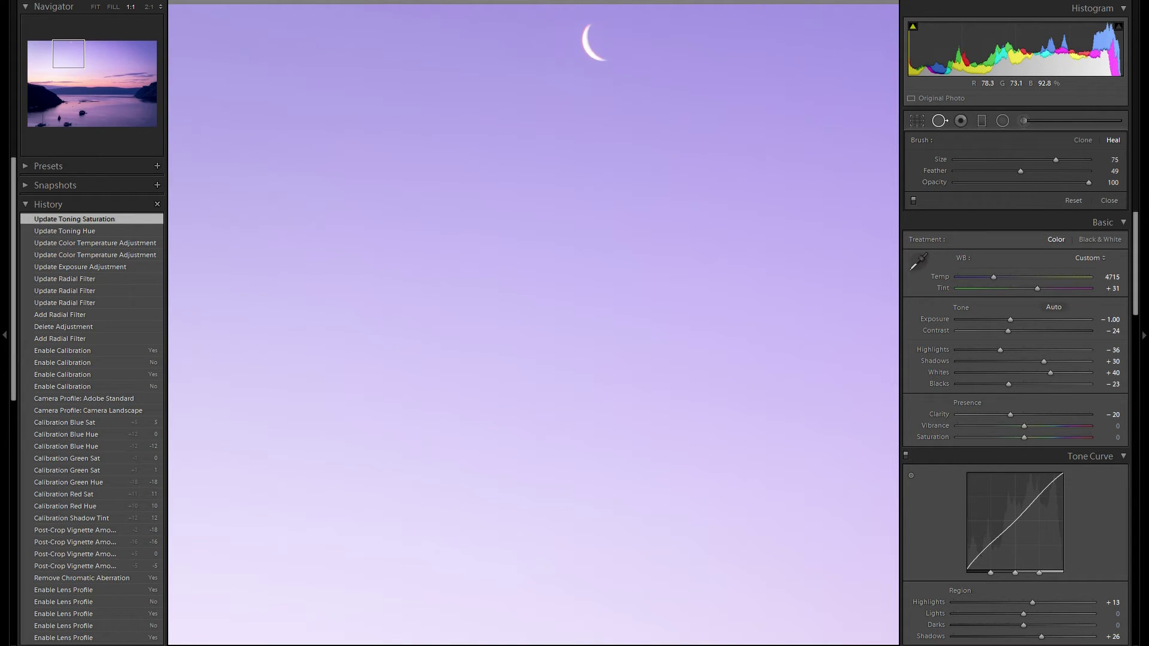
click(471, 220)
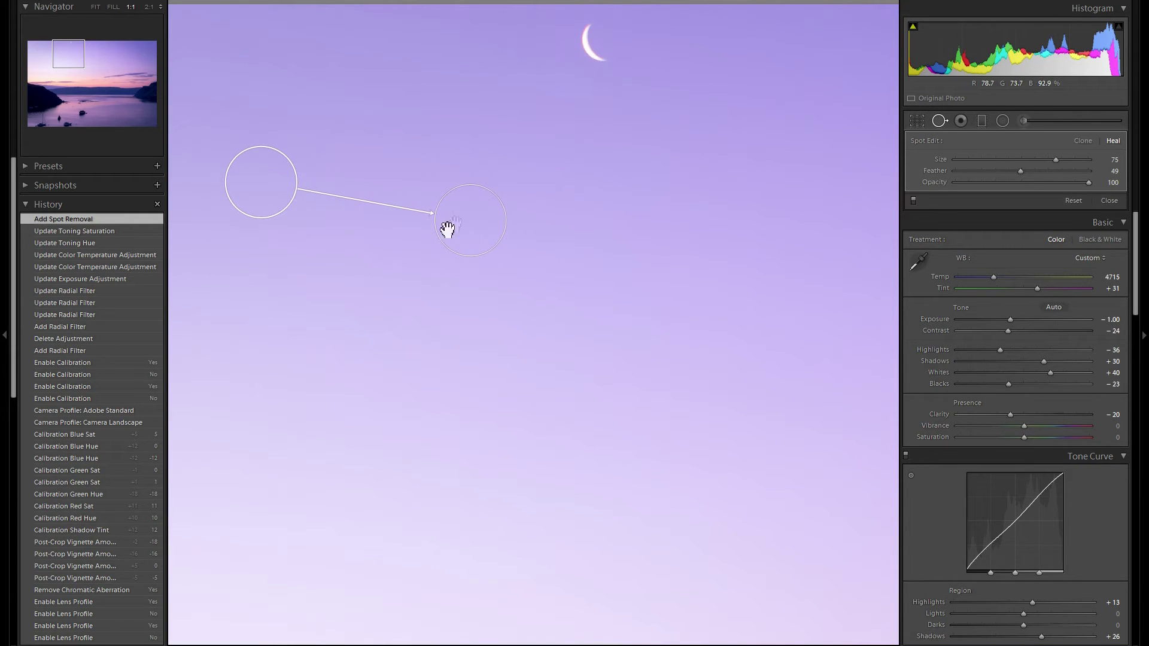
mouse_move(255, 199)
mouse_down()
mouse_move(441, 154)
mouse_move(594, 78)
mouse_move(594, 62)
mouse_up()
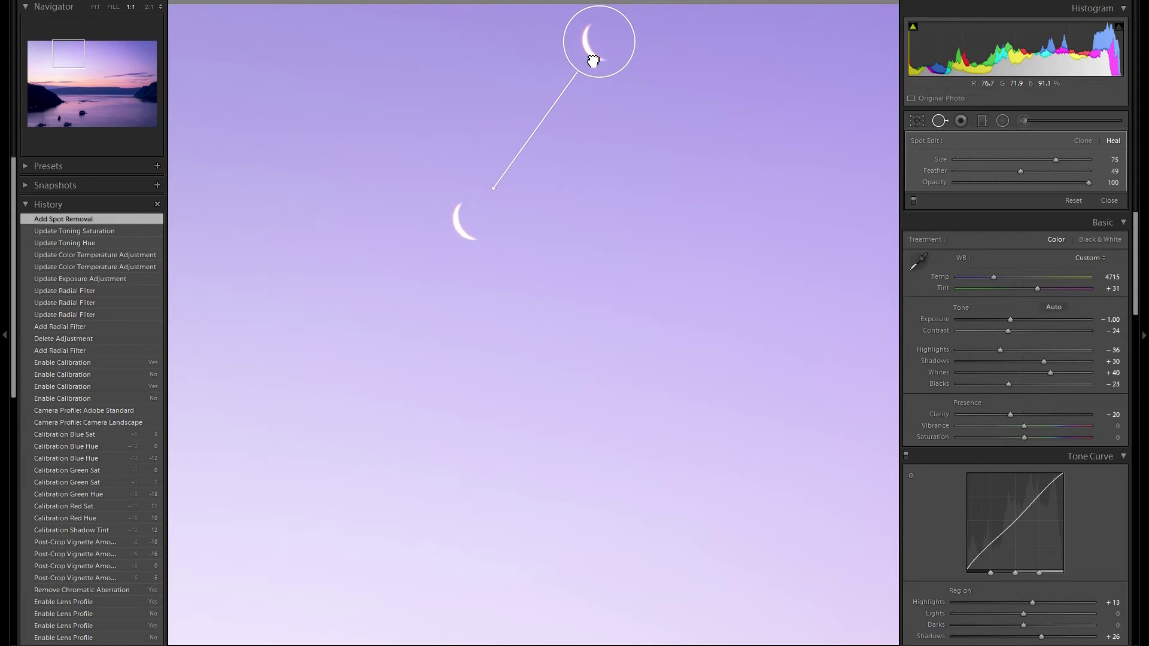
drag(592, 59, 592, 58)
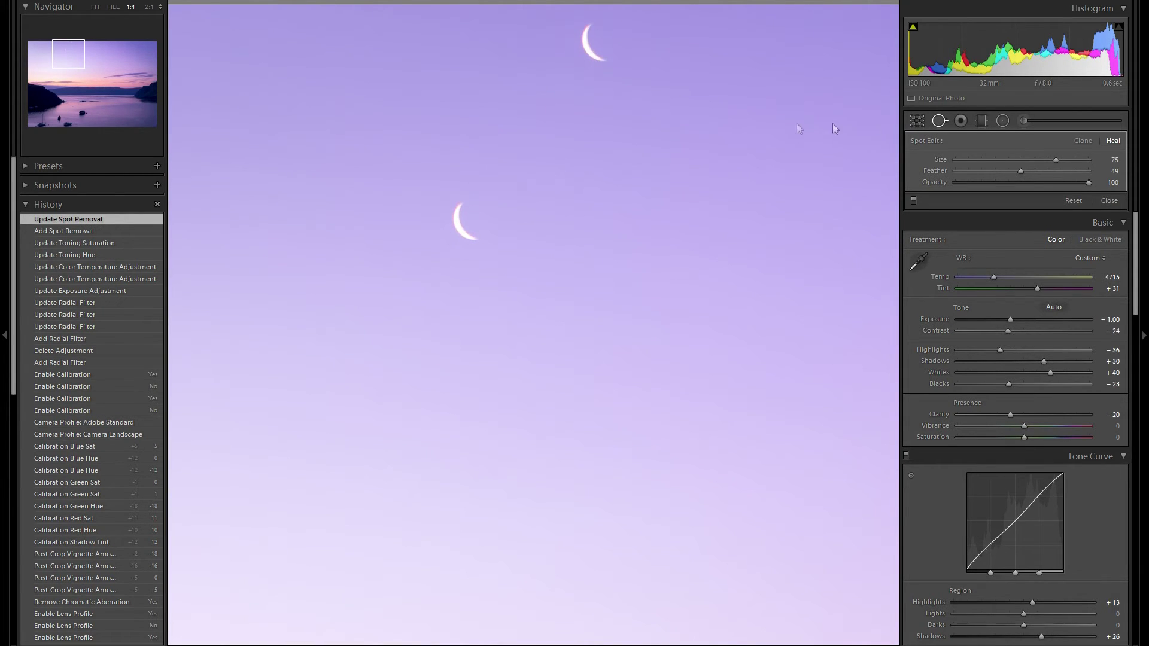
Step: Remove the original moon near the photo's upper edge with a second Heal spot and return to the full view
click(949, 127)
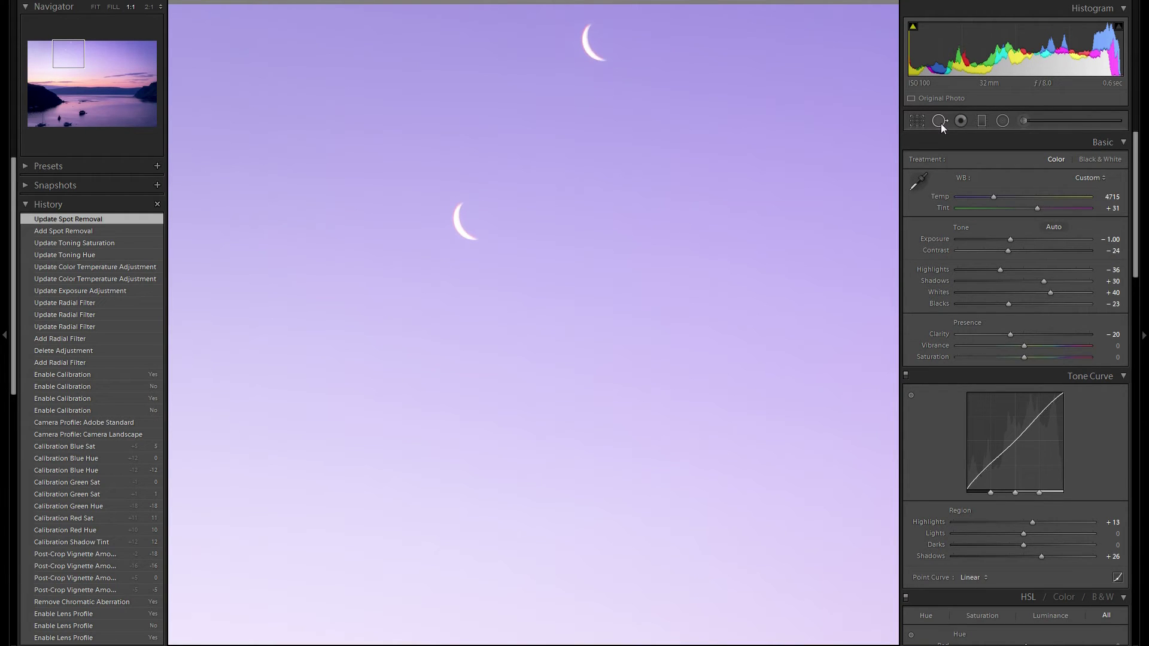
click(940, 123)
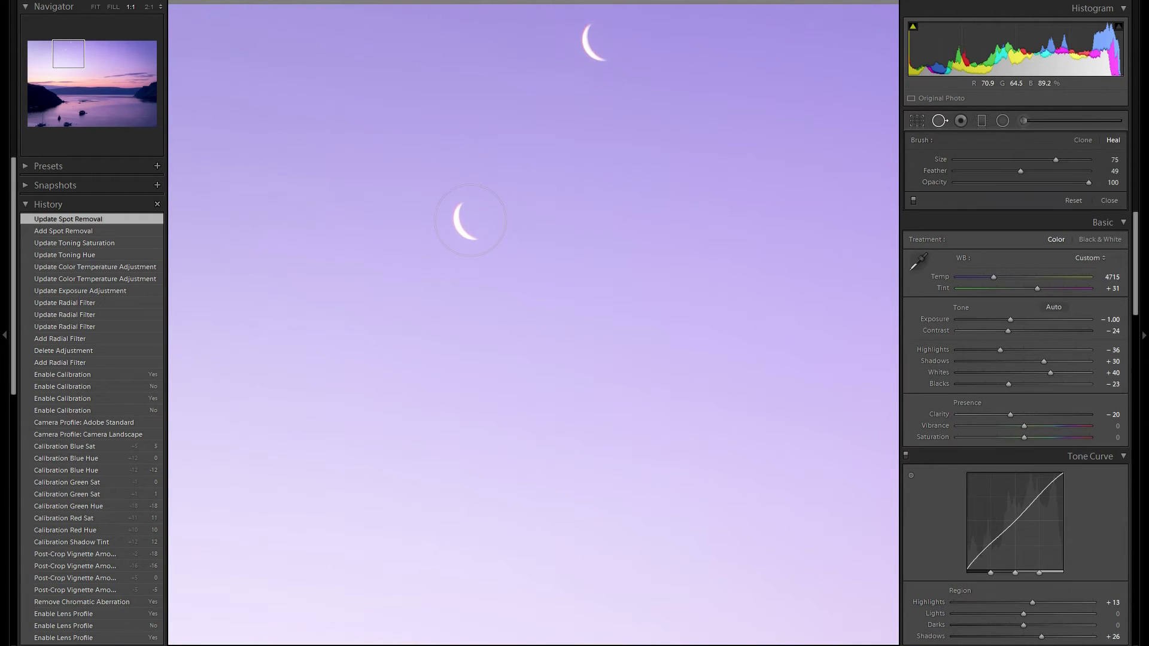
click(594, 42)
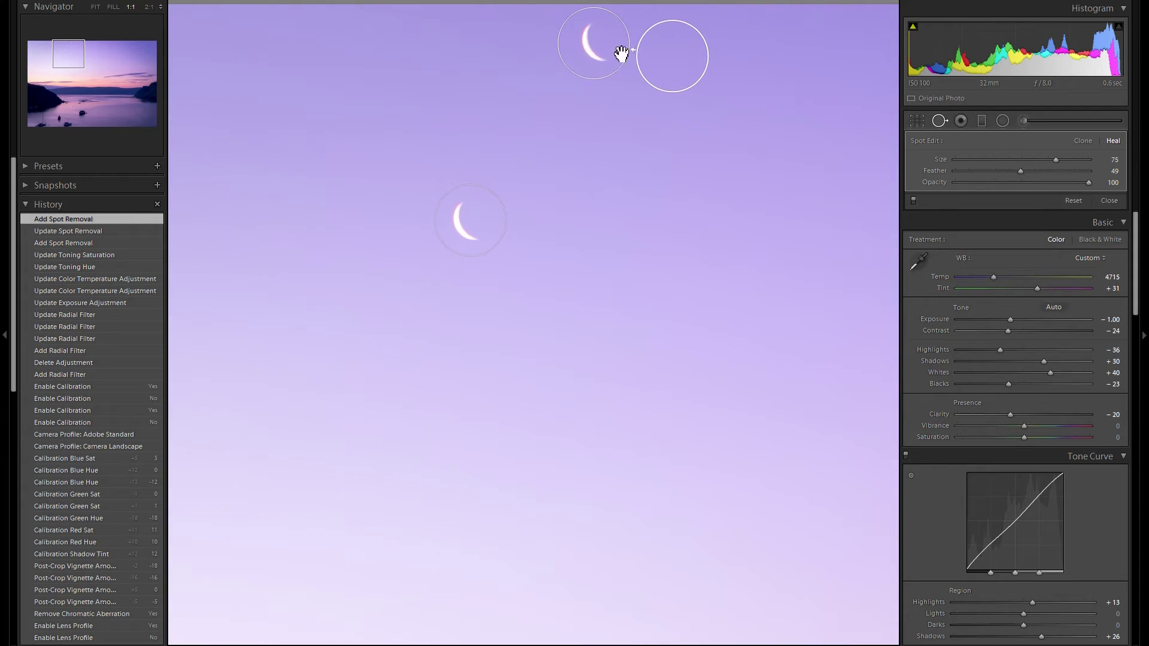
click(940, 123)
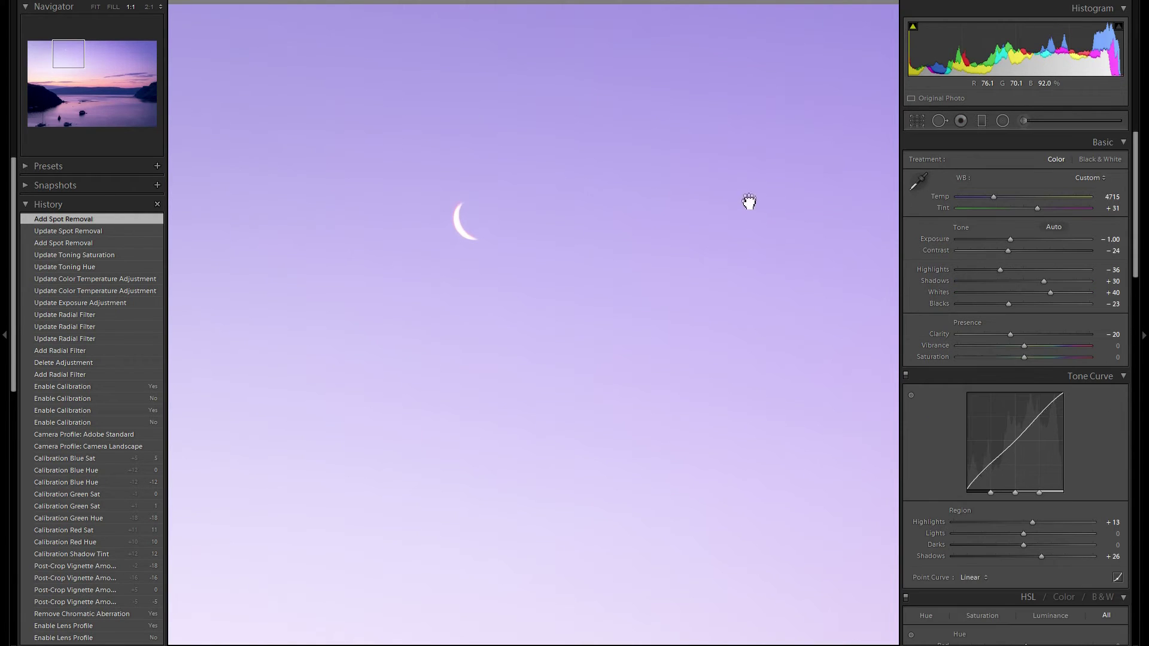
click(623, 305)
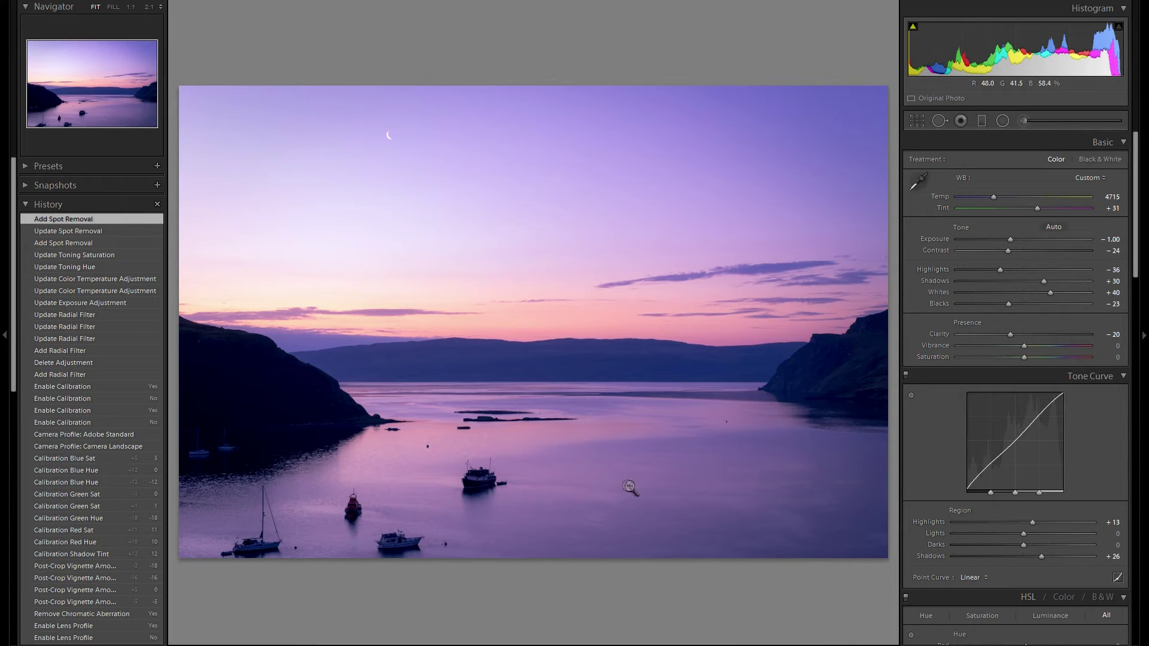
Step: Remove the small dark buoy on the open water near the right headland with a size 34 Heal spot
click(733, 426)
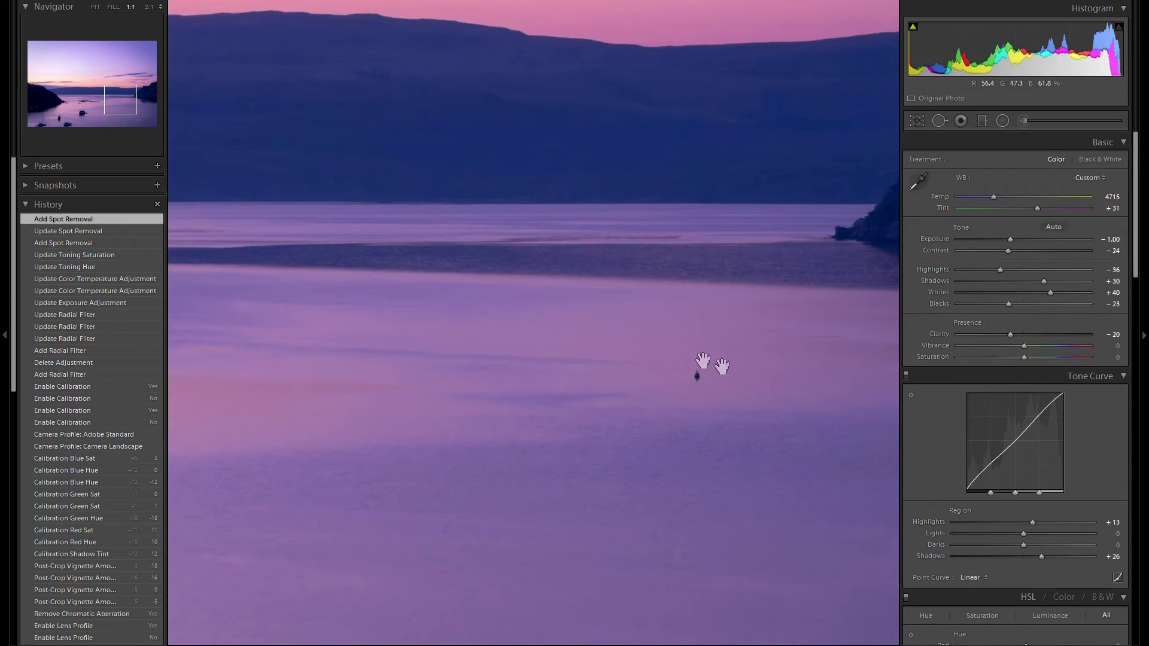
drag(578, 259, 682, 348)
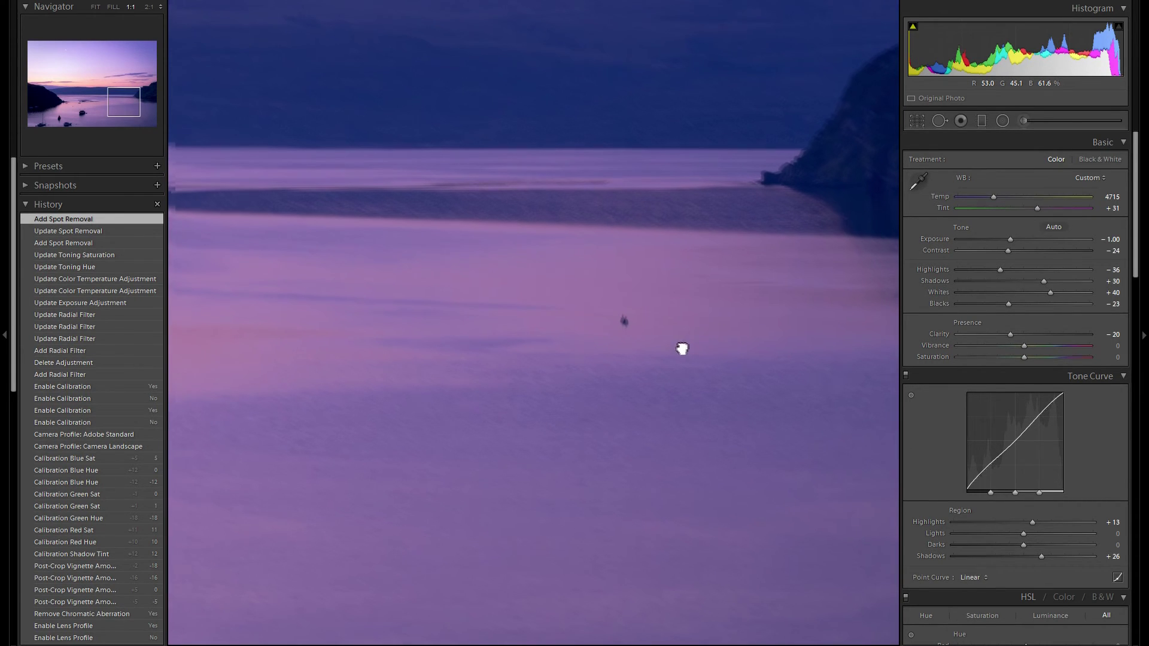
click(939, 122)
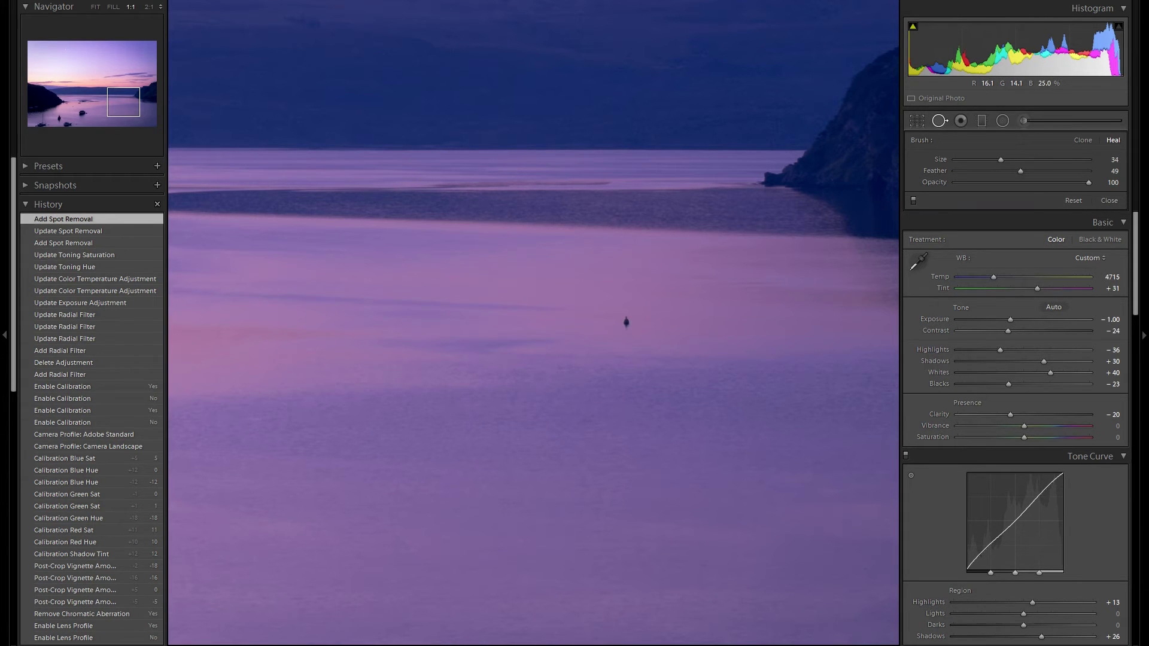
click(626, 322)
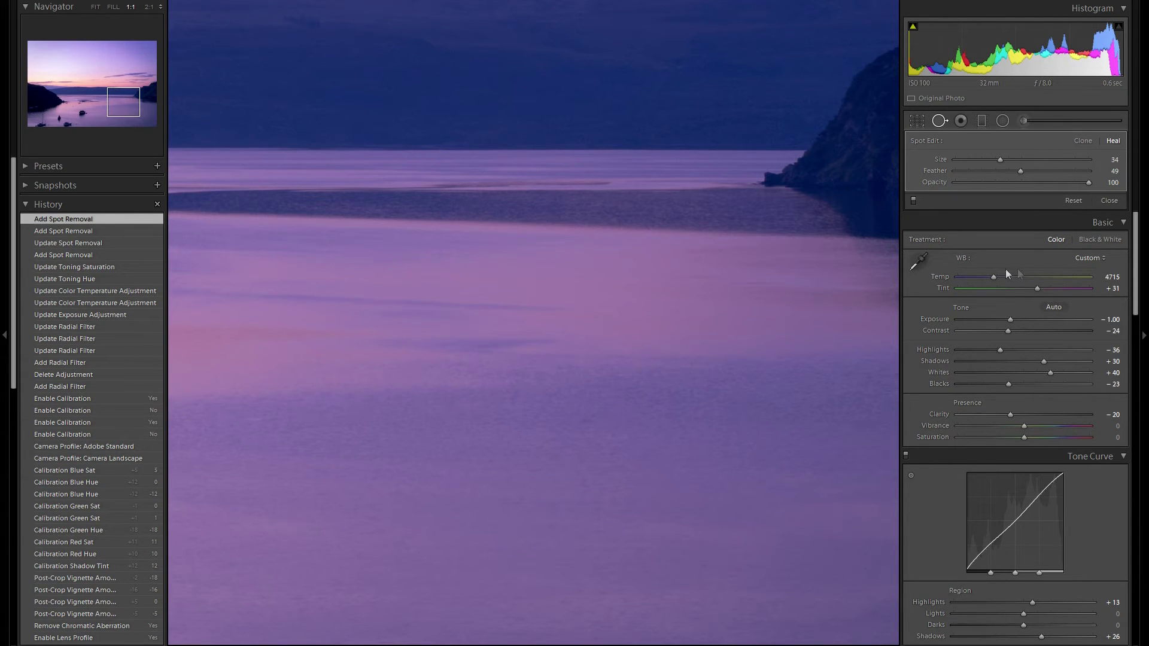
Step: Remove the dark buoy on the water above and left of the large passenger boat with a size 34 Heal spot
drag(463, 411, 1143, 324)
drag(597, 342, 897, 282)
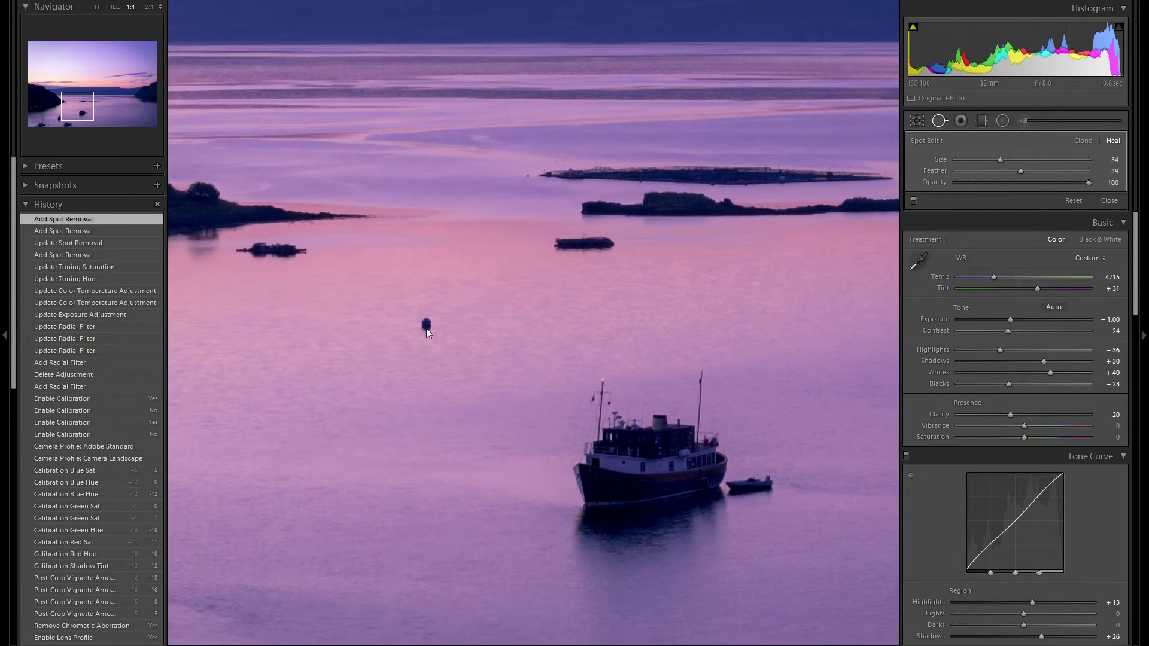
click(426, 325)
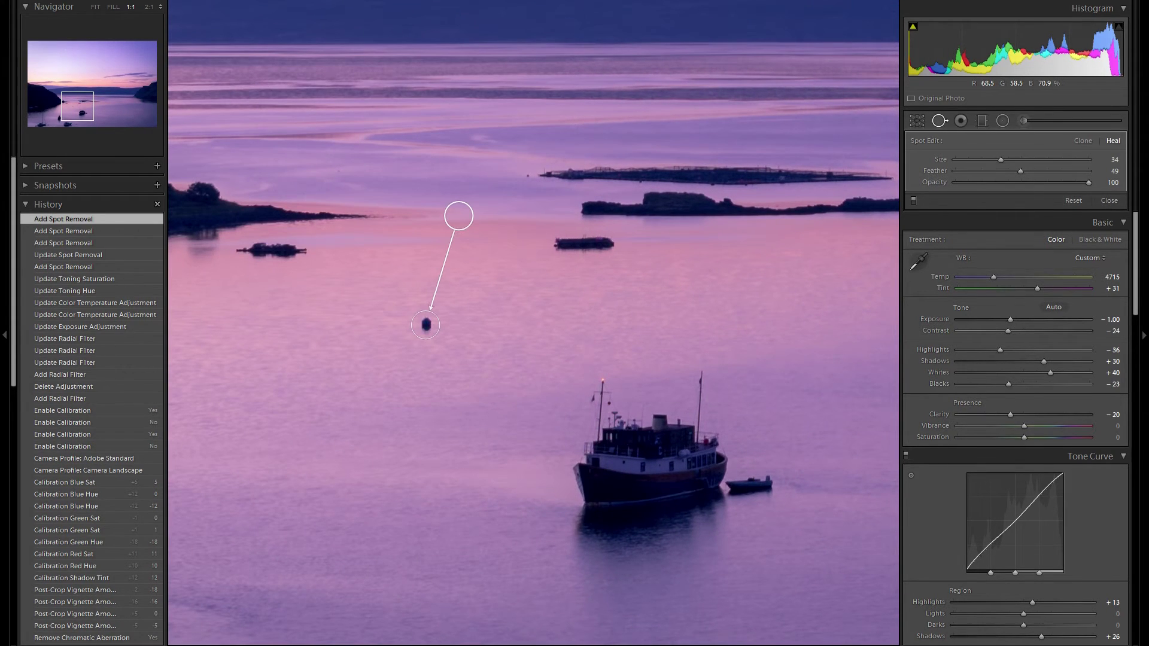
key(q)
Step: Inspect the anchored boats and surrounding water at full size for further distractions, and return to the full view
drag(543, 439, 601, 241)
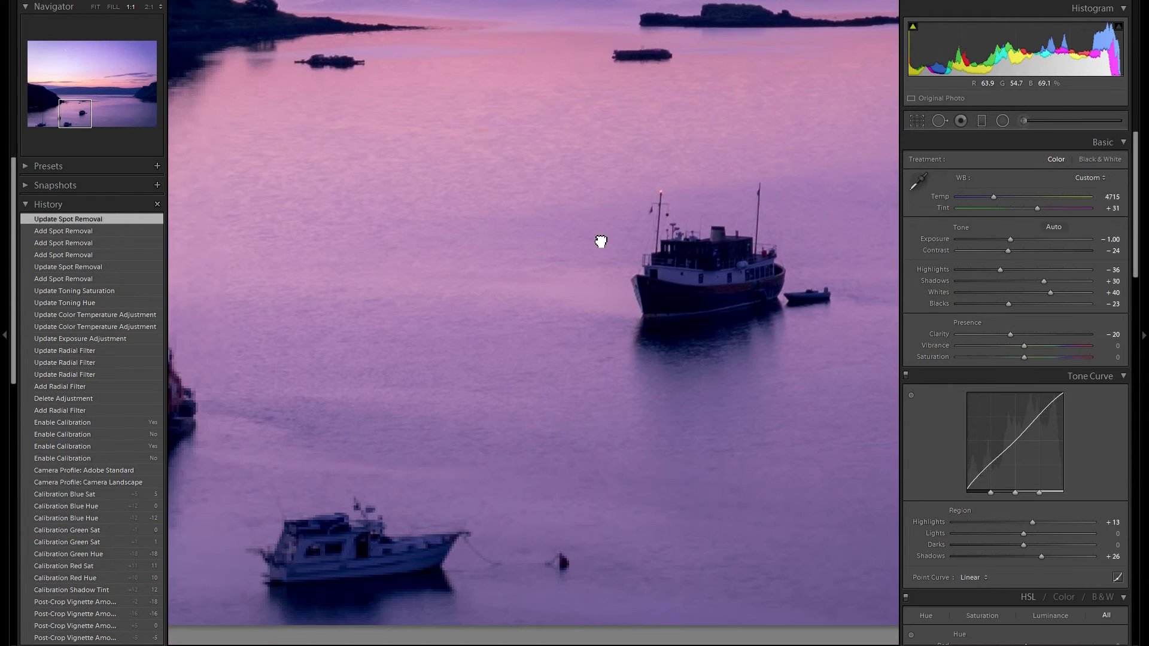
drag(534, 513, 650, 308)
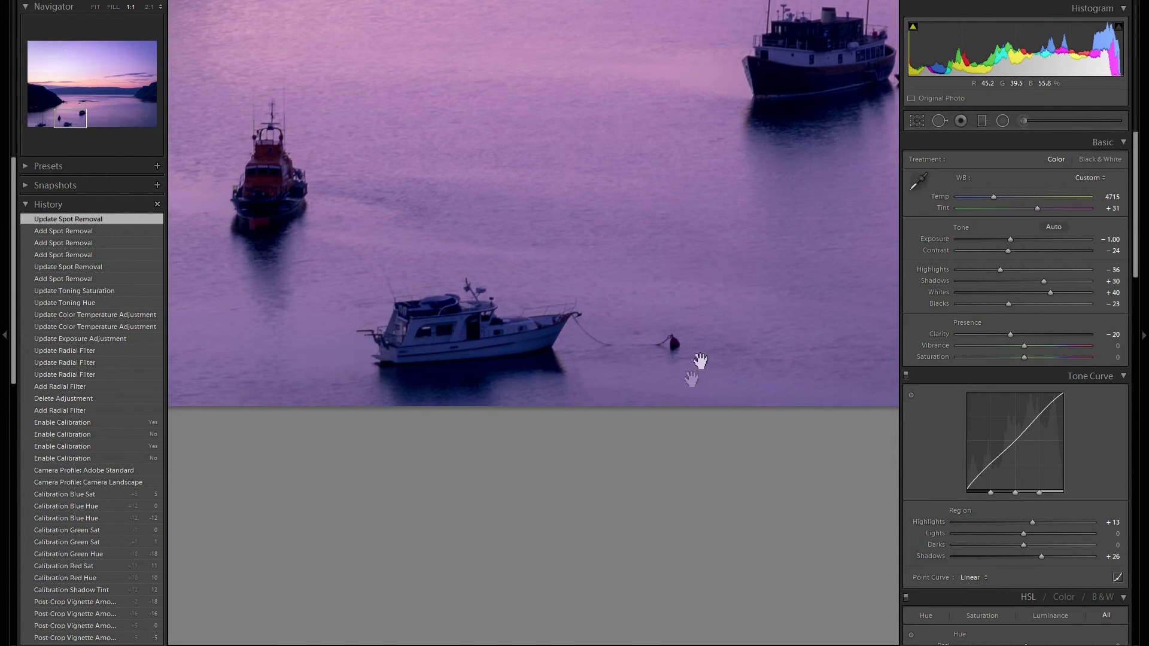
mouse_move(502, 338)
mouse_down()
mouse_move(736, 382)
mouse_move(835, 357)
mouse_up()
drag(461, 374, 628, 366)
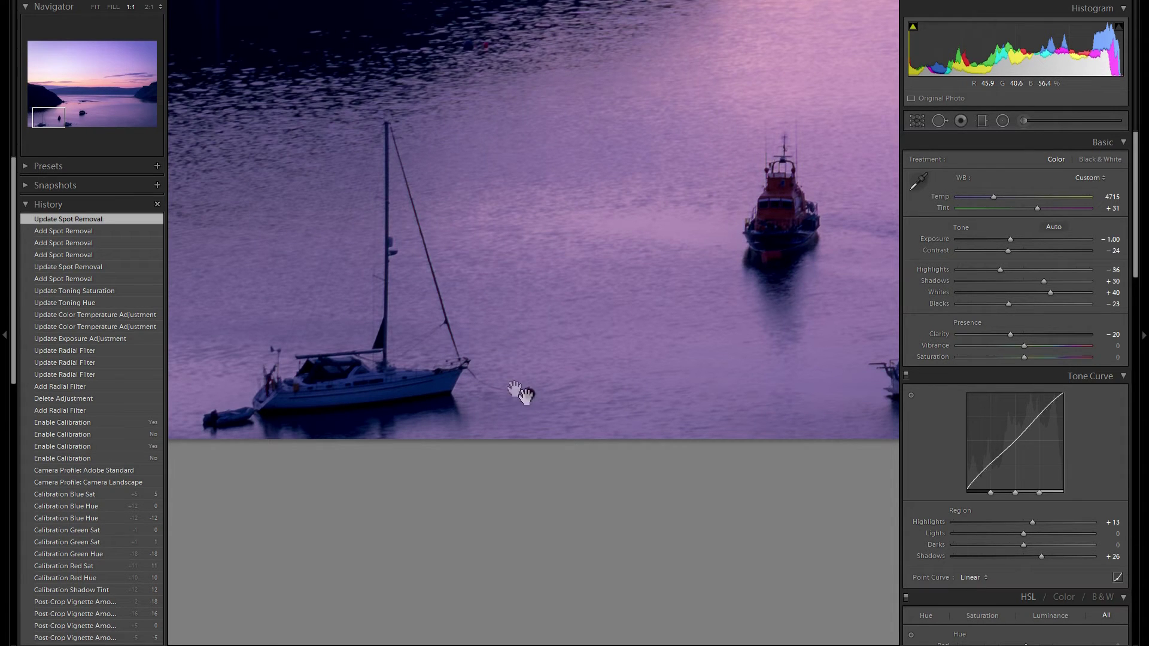
drag(497, 431, 280, 393)
drag(756, 277, 416, 417)
drag(615, 376, 461, 458)
click(539, 422)
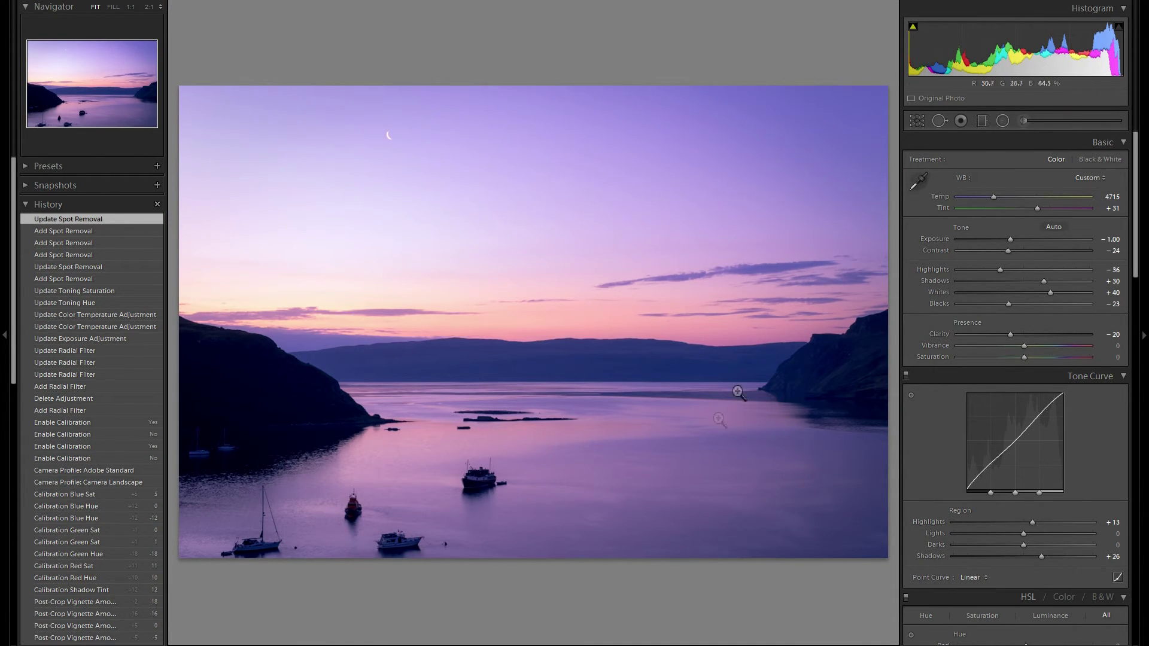
Step: Add an elliptical radial filter over the calm water in mid-bay, with its exposure and temperature reset to 0
click(1003, 122)
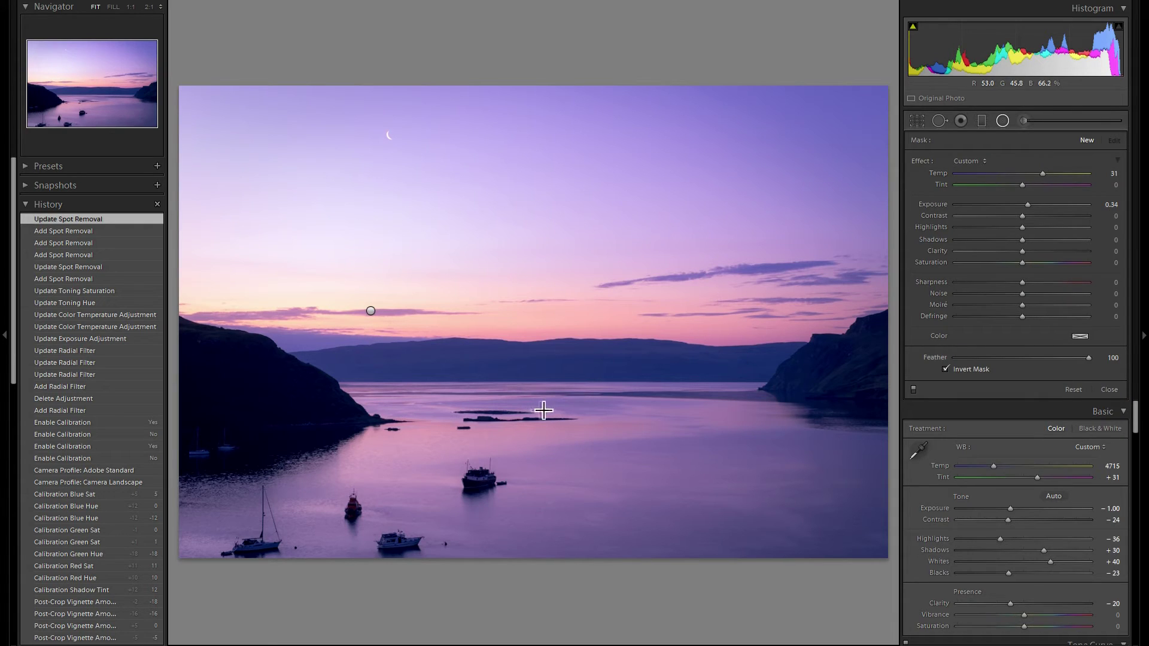
drag(546, 405, 715, 445)
drag(618, 402, 692, 431)
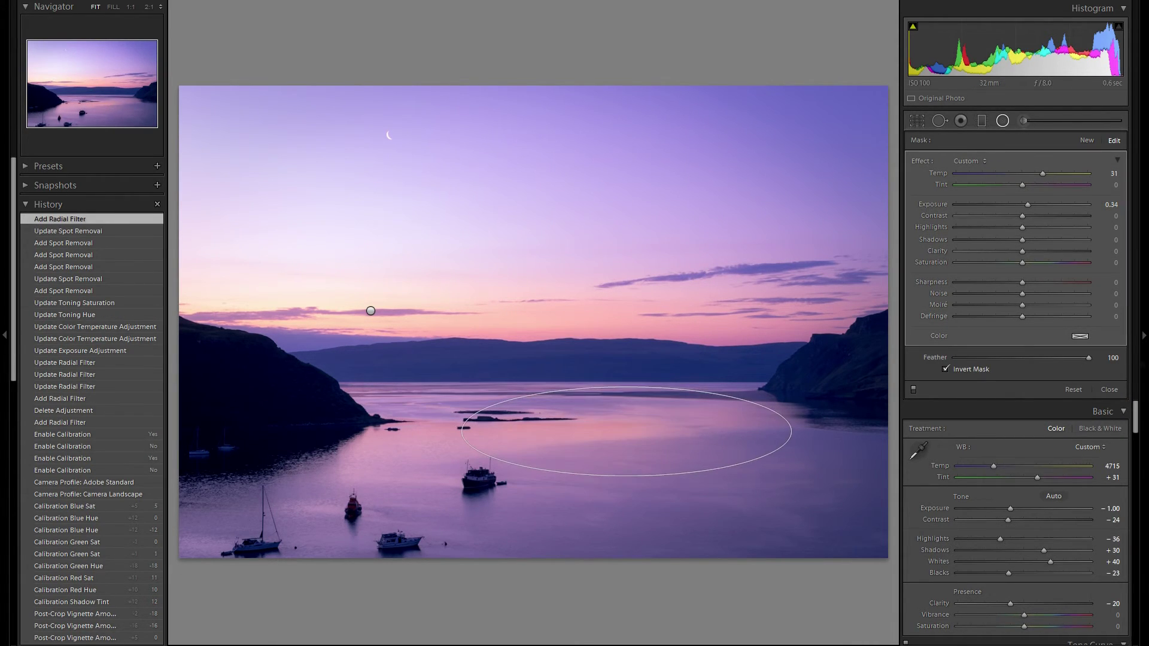
double_click(931, 201)
double_click(940, 172)
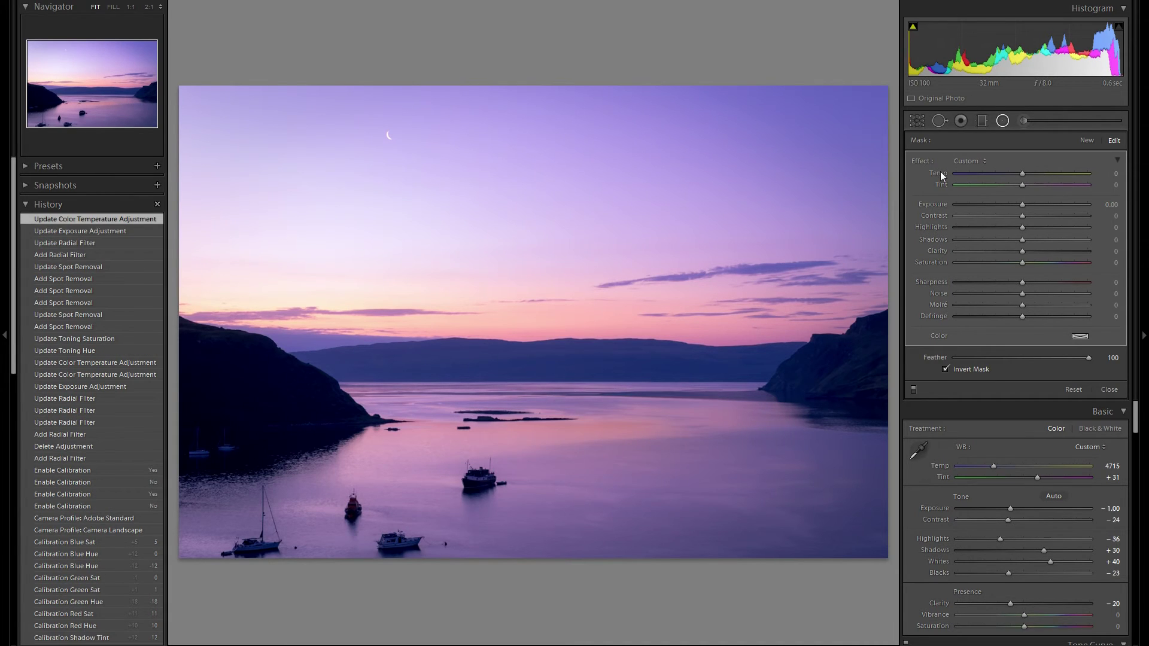
Step: Shift and widen the bay filter around the low islets, and set its exposure to 0.34
drag(649, 422, 541, 434)
drag(684, 443, 723, 442)
drag(624, 432, 629, 428)
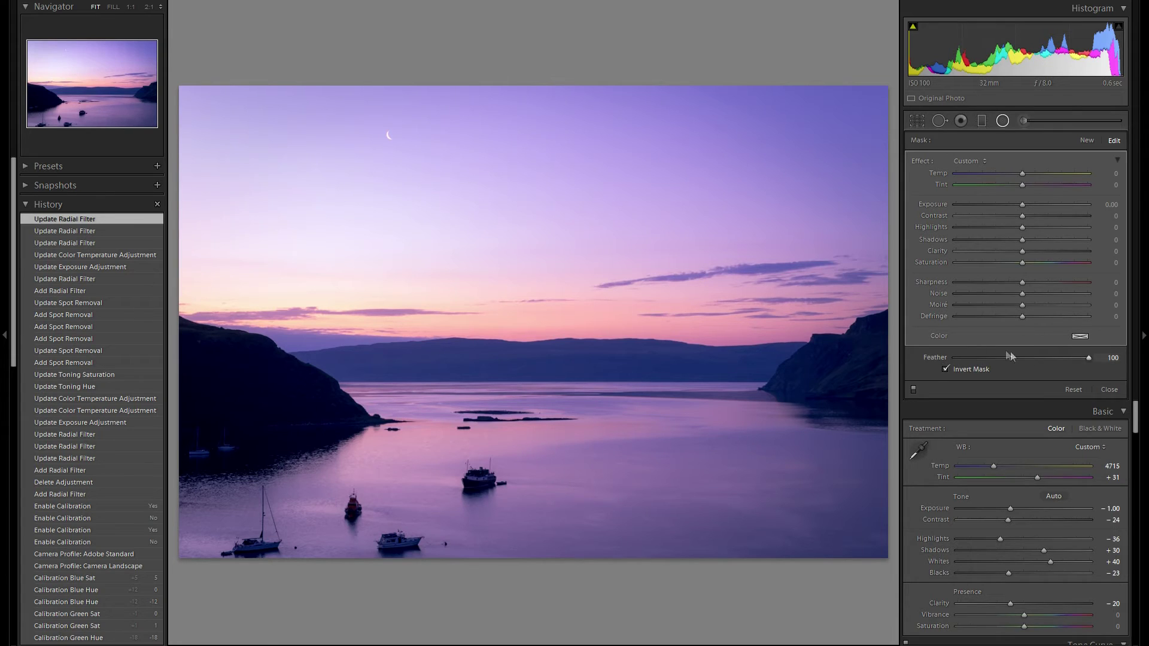
drag(1024, 206, 1028, 207)
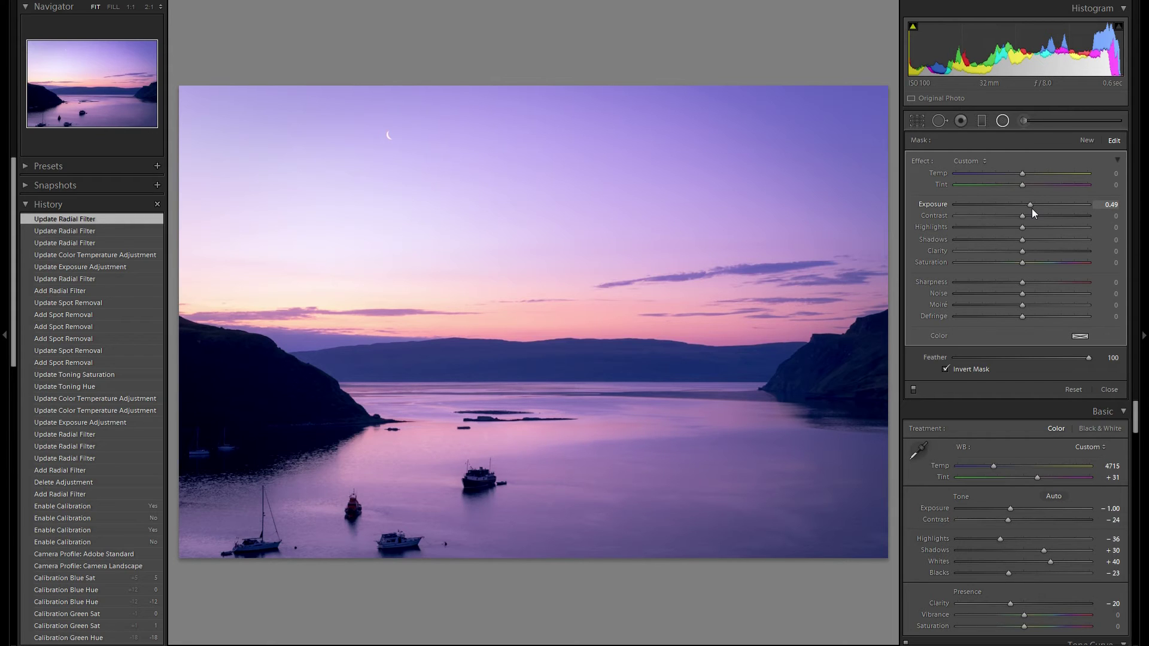
drag(1032, 208, 1029, 208)
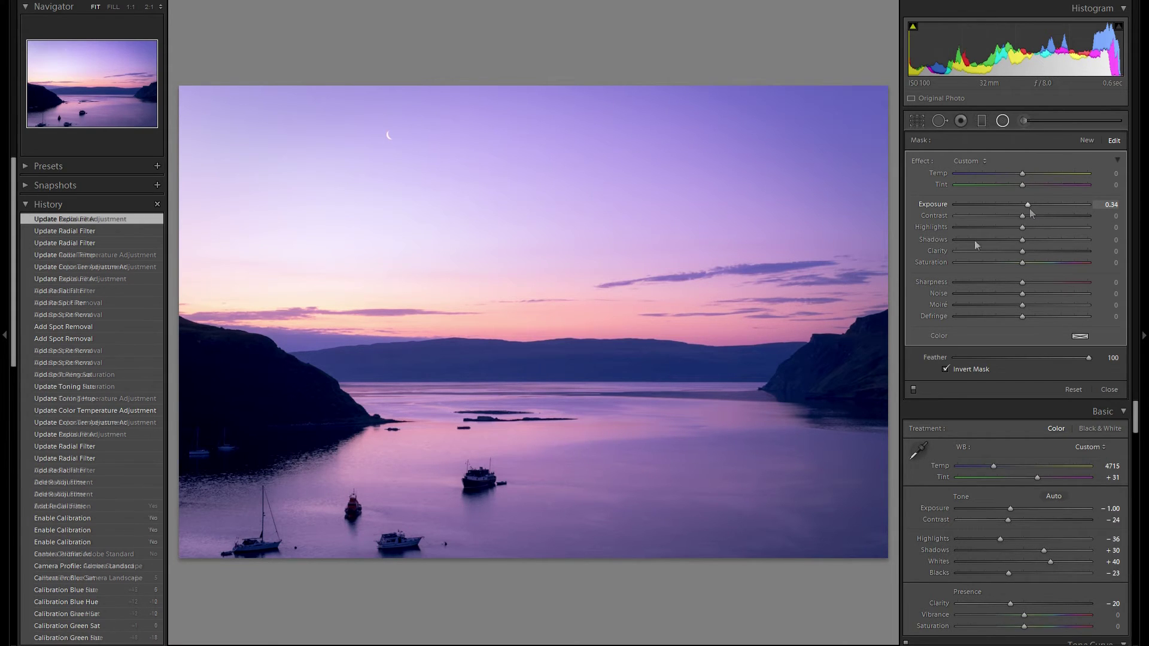
Step: Duplicate the bay filter, move the copy to the photo's lower-right water, and set its exposure to 0.56 and clarity to 29
right_click(553, 432)
click(582, 438)
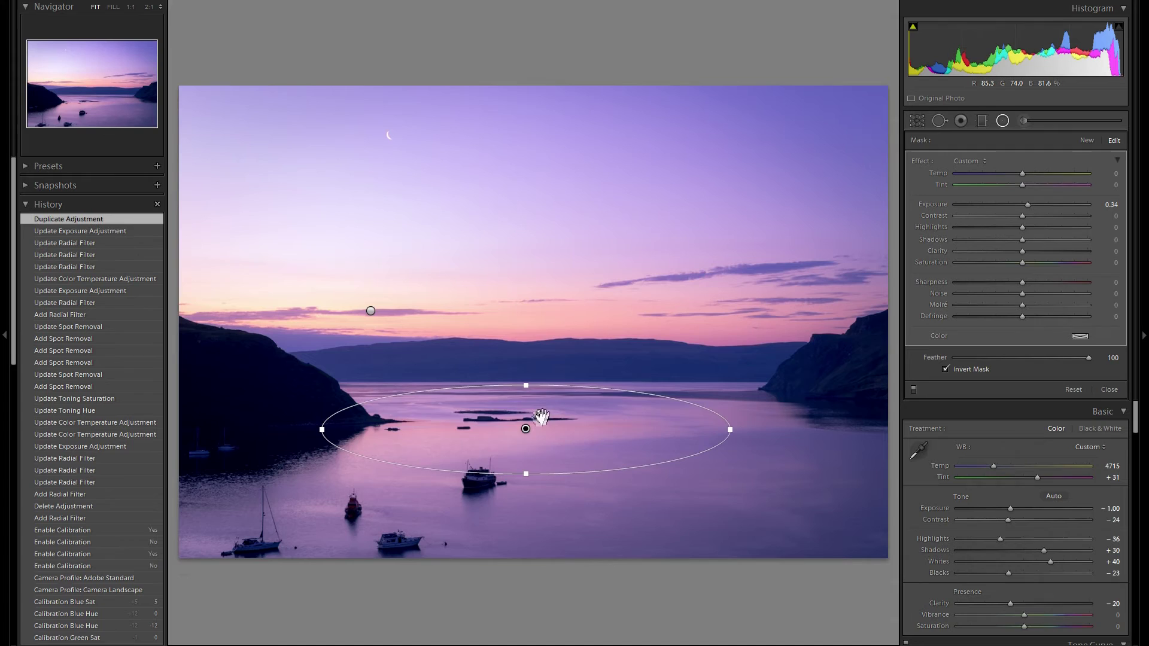
drag(661, 469, 685, 421)
drag(1027, 205, 1031, 205)
drag(1021, 251, 1041, 250)
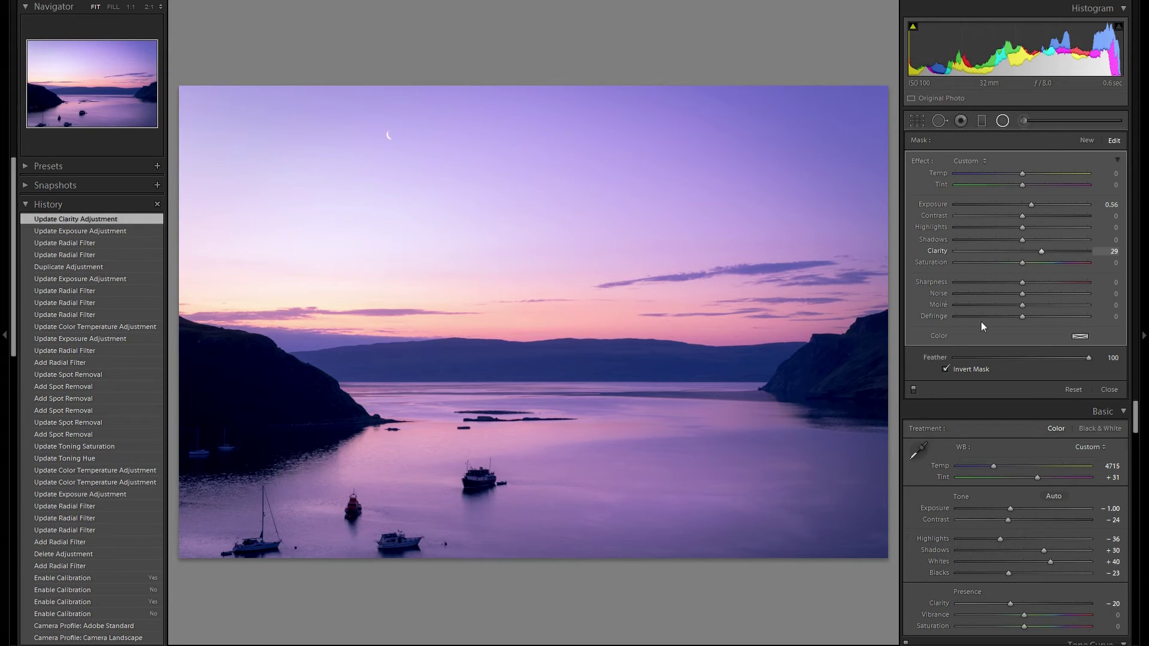
Step: Reshape and reposition the lower-right water filter to reach the photo's right edge, and set its temperature to 14
mouse_move(842, 496)
drag(884, 507, 899, 507)
drag(1003, 499, 901, 502)
drag(776, 502, 786, 503)
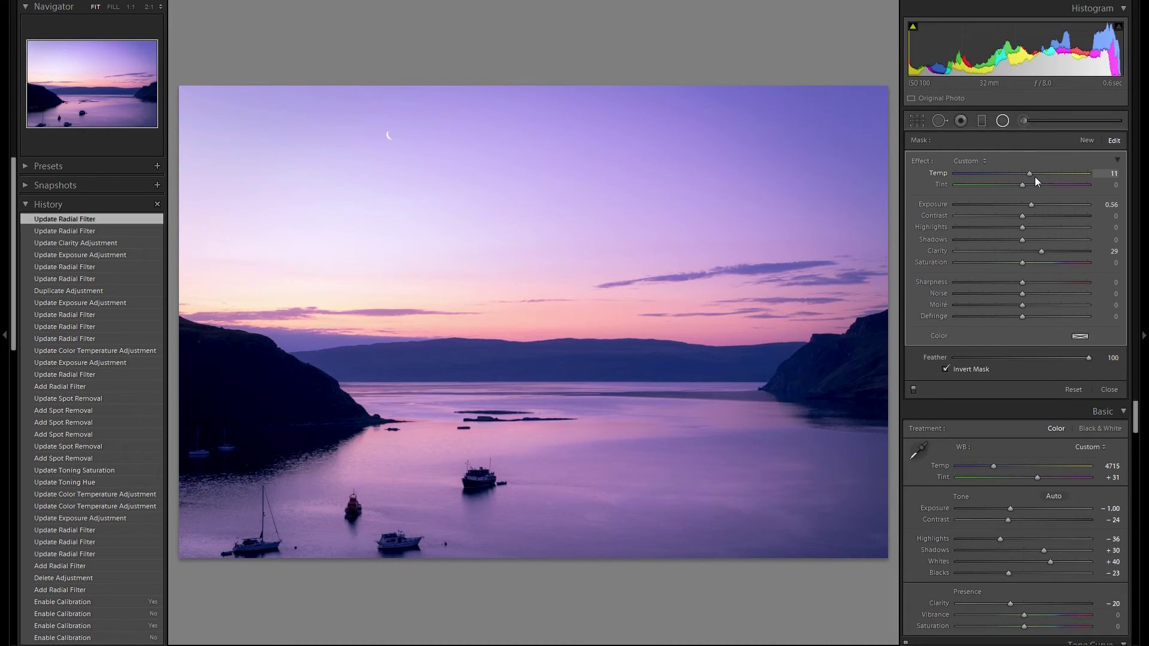
click(1031, 175)
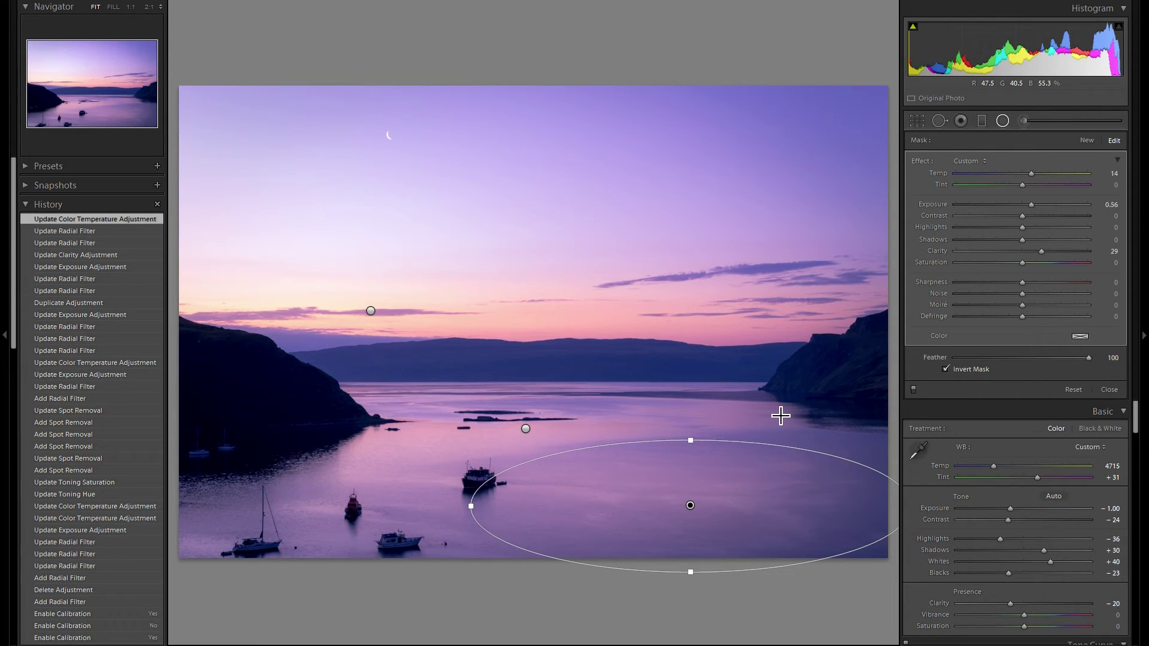
Step: Add a large new radial filter over the left part of the sky, centred below the moon and reaching down to the water
click(1085, 140)
click(649, 527)
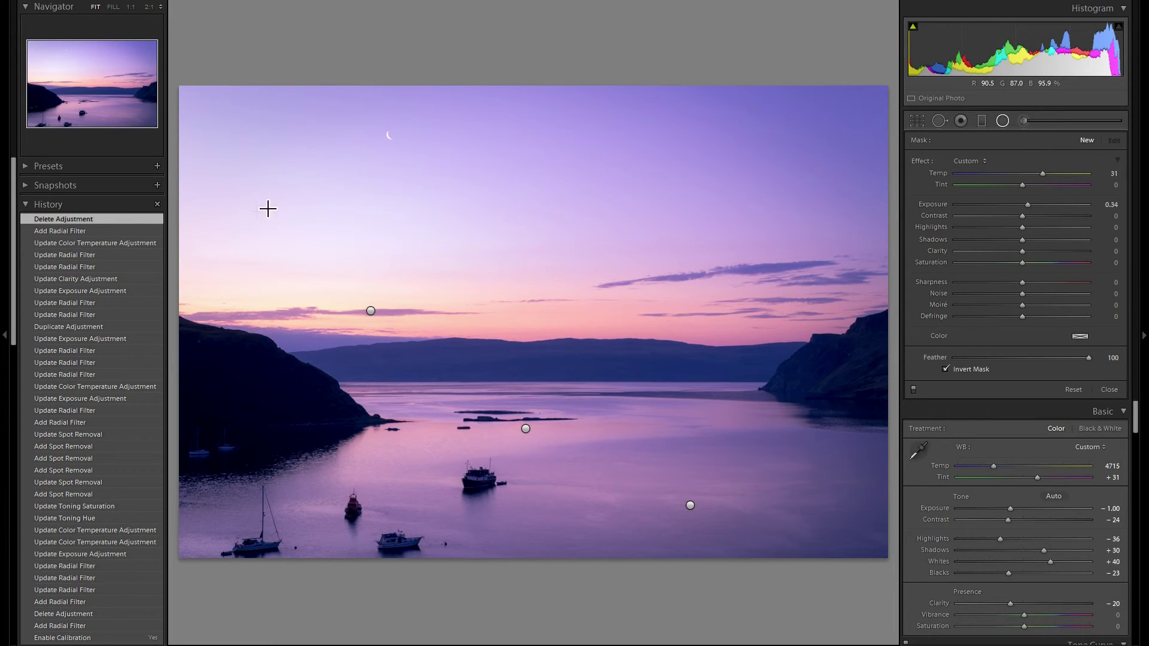
drag(287, 199, 579, 416)
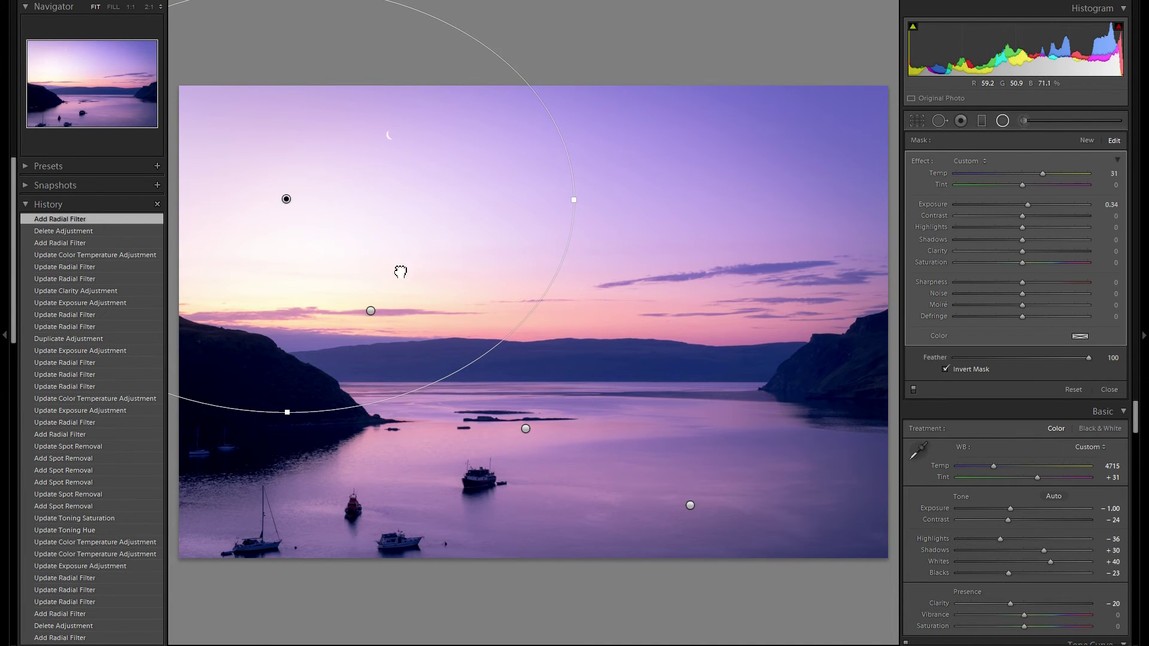
drag(441, 282, 449, 289)
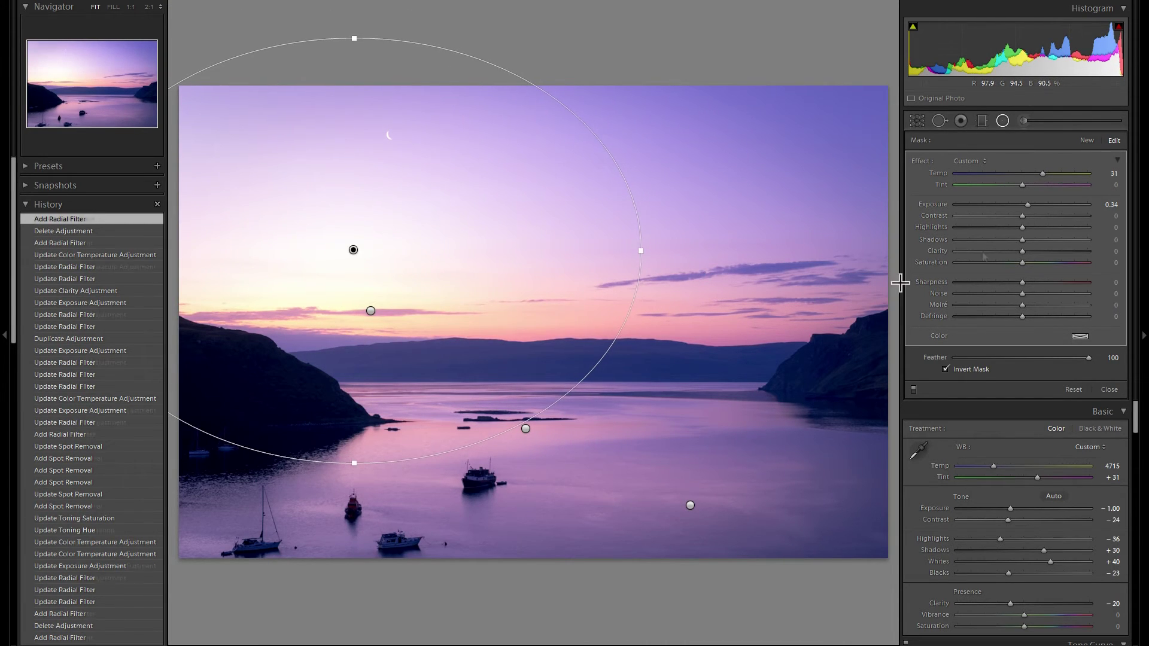
Step: Reset the sky filter's temperature to 0, set its exposure to −0.42, and finish radial filter editing
double_click(938, 172)
double_click(938, 203)
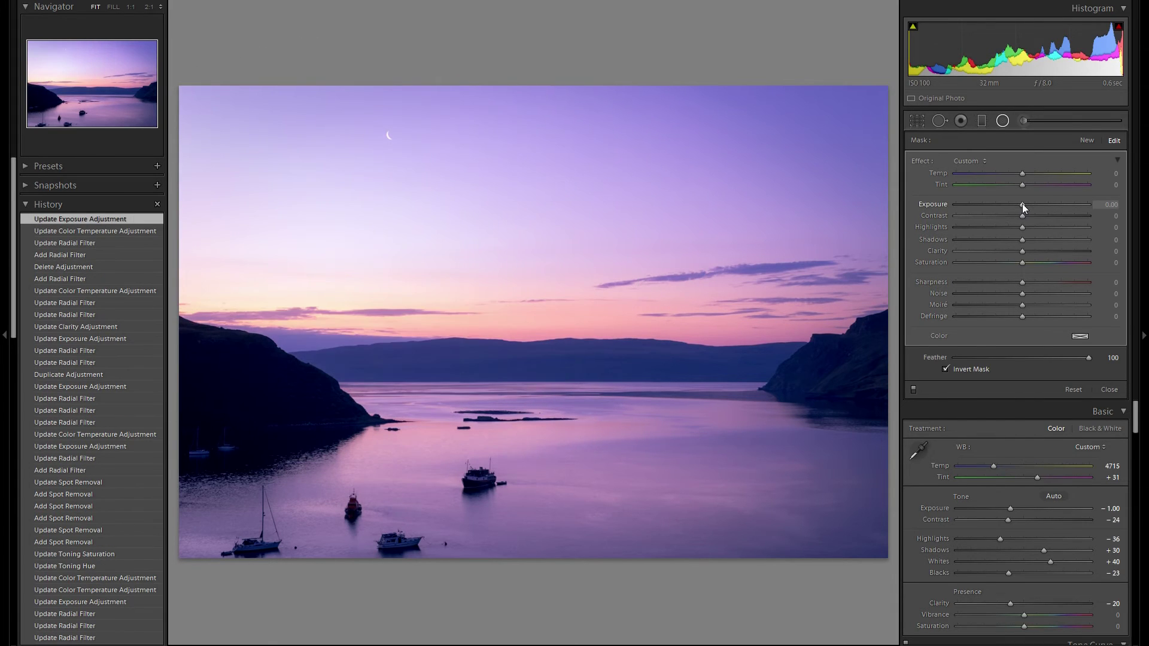
drag(1021, 202, 1014, 203)
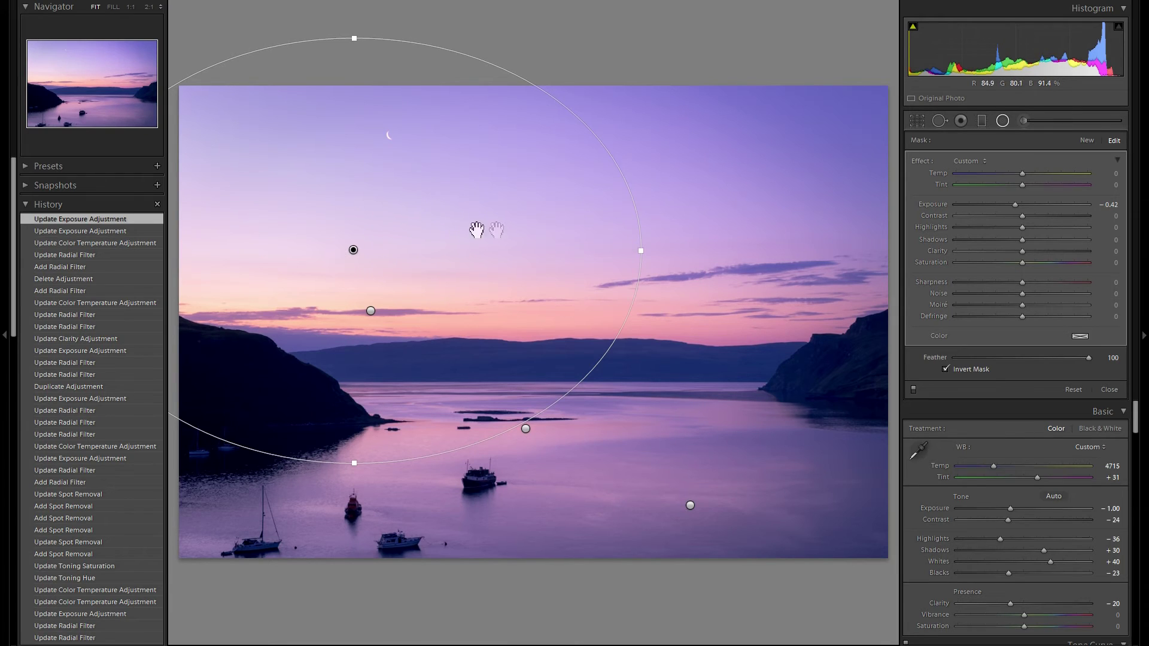
click(1002, 120)
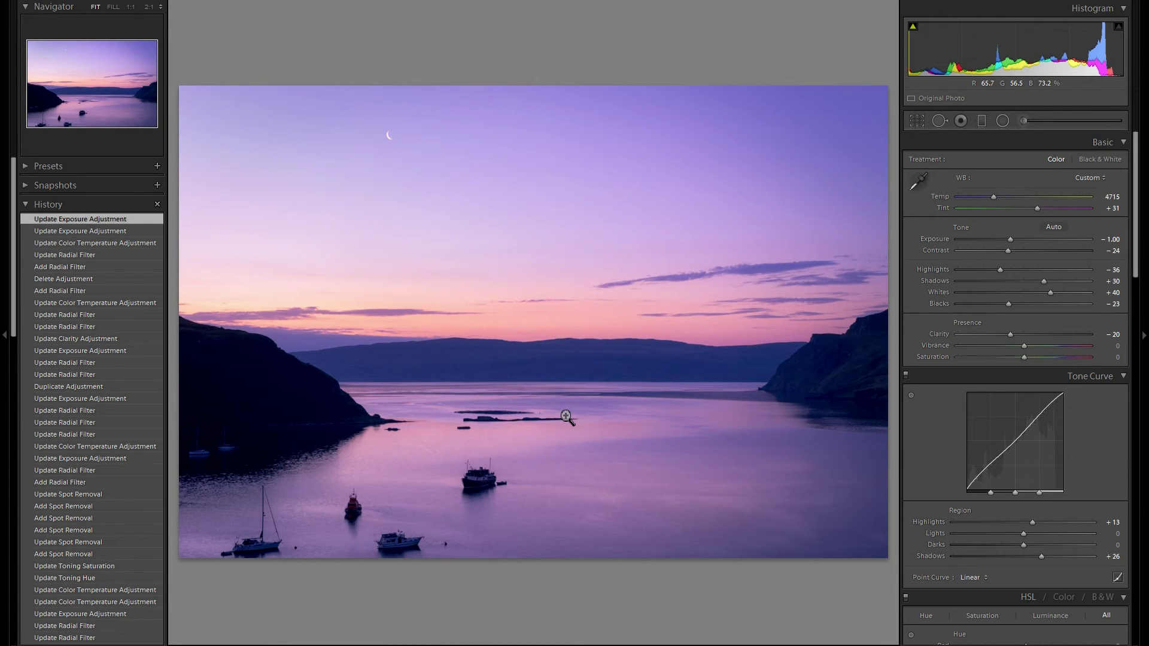
Step: Paint an adjustment brush mask over the anchored boats, reducing the brush size to 2 for the smaller ones
click(1024, 123)
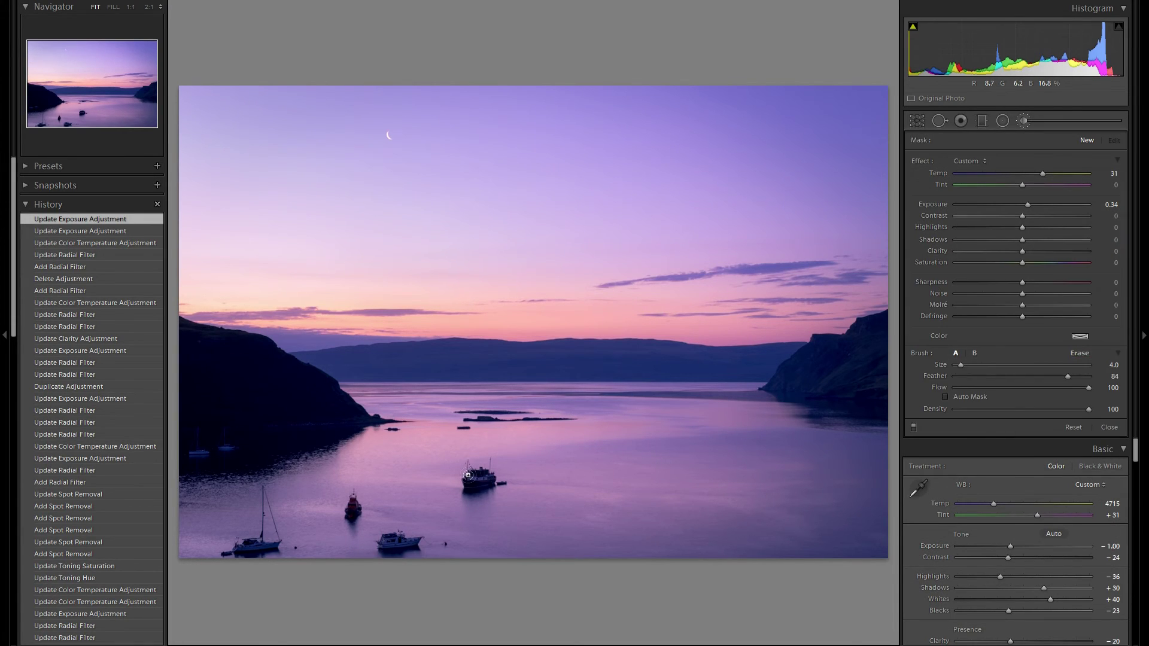
click(408, 533)
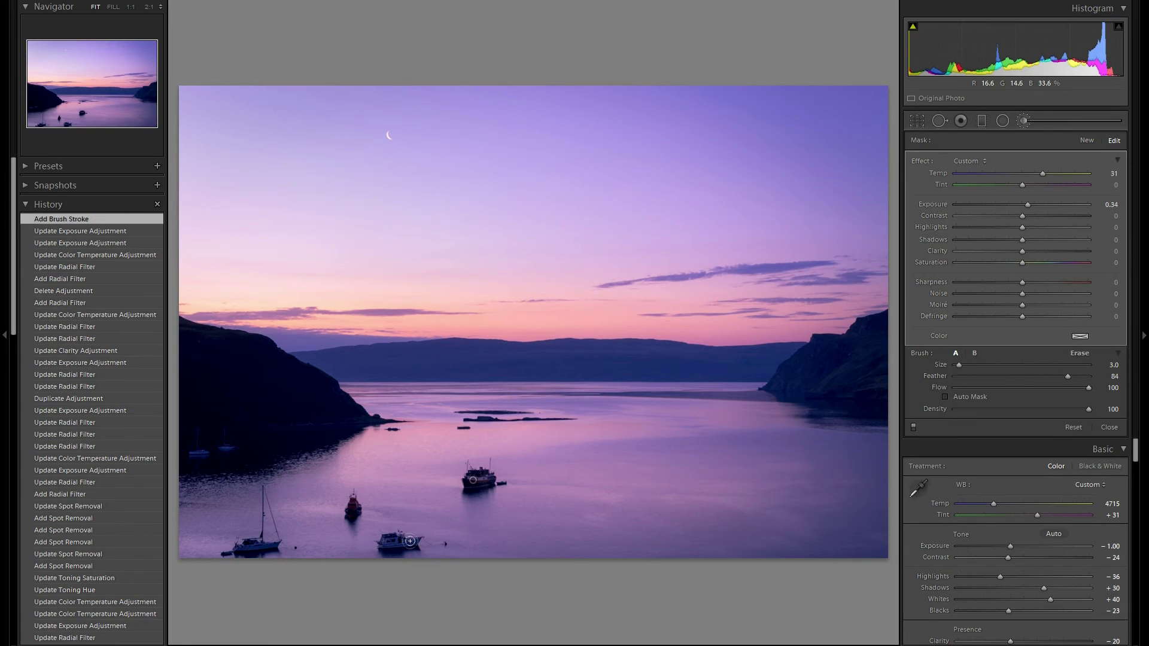
scroll(392, 541, down, 1)
click(294, 545)
drag(246, 545, 256, 545)
scroll(352, 504, down, 1)
drag(353, 504, 352, 511)
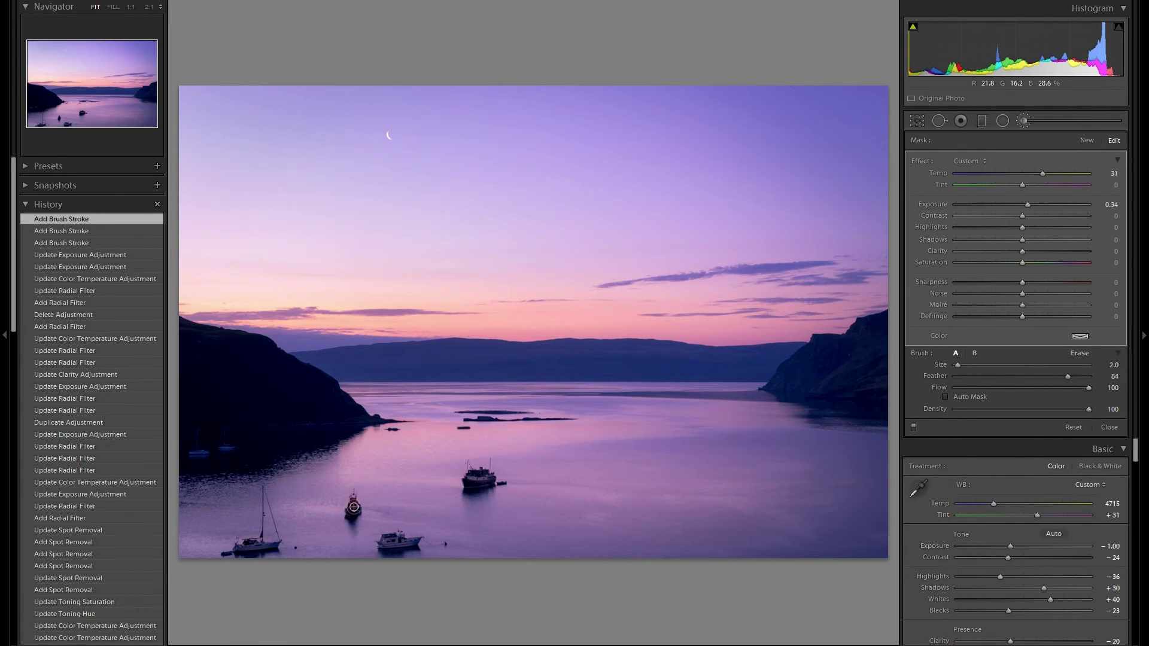
Step: Reset the boat brush's temperature to 0, and set its exposure to 0.96 and clarity to 33
double_click(945, 173)
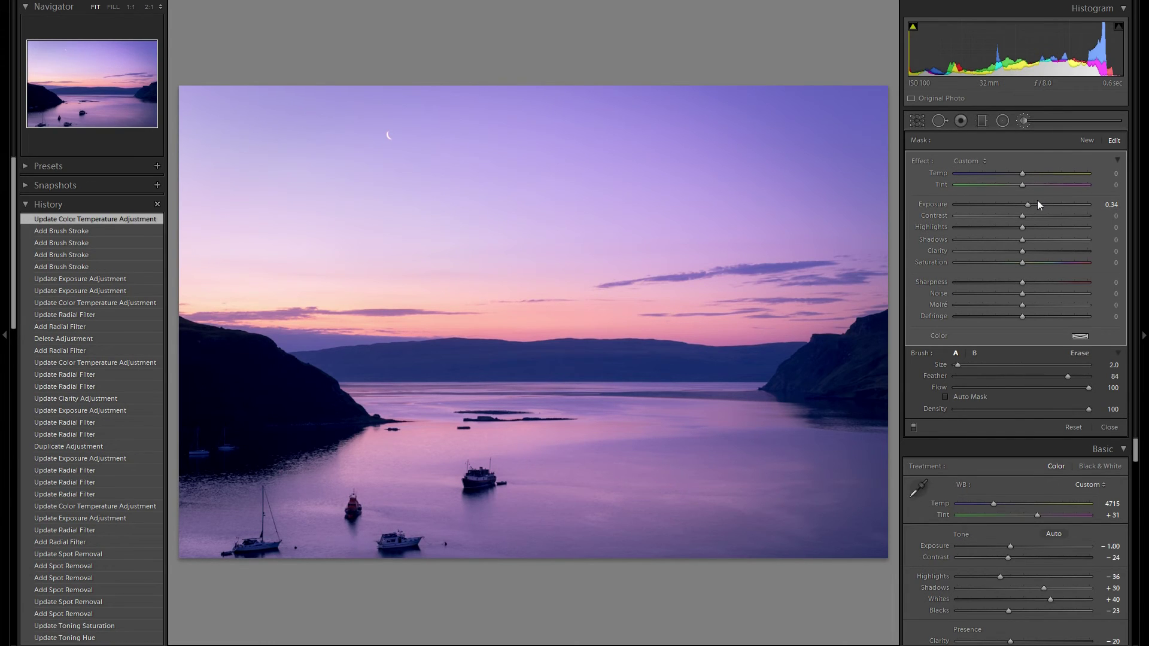
drag(1036, 204, 1040, 204)
drag(1035, 252, 1043, 253)
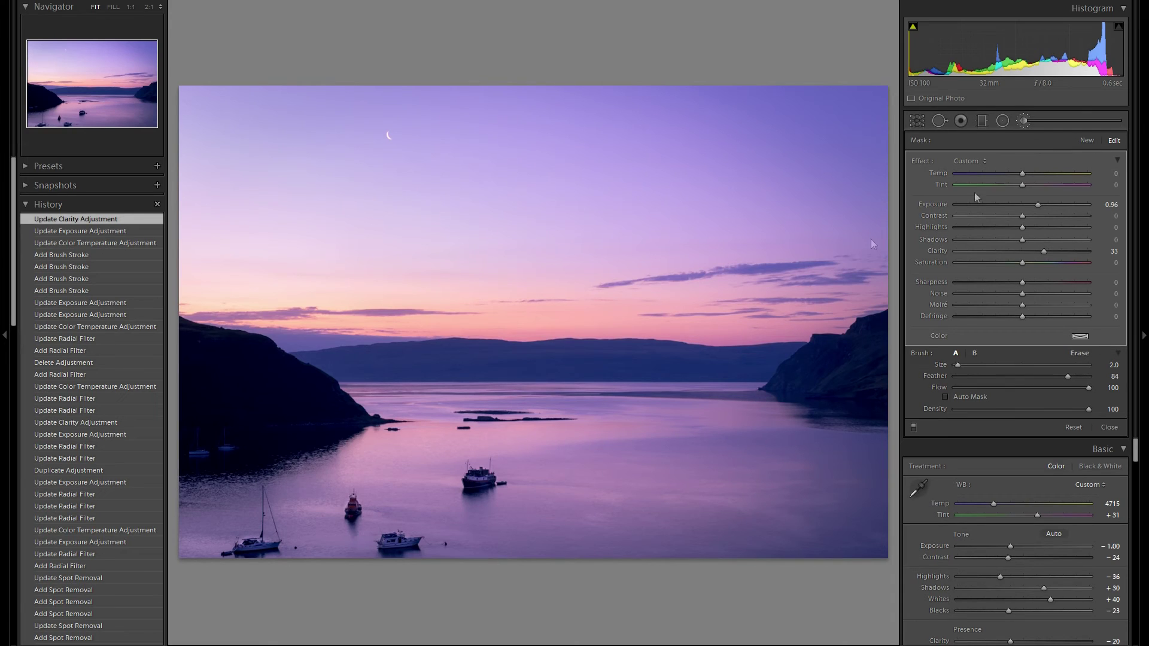
Step: Paint a new size 11 brush adjustment with exposure 0 and clarity −50 over the rippled water below the left headland
click(1087, 141)
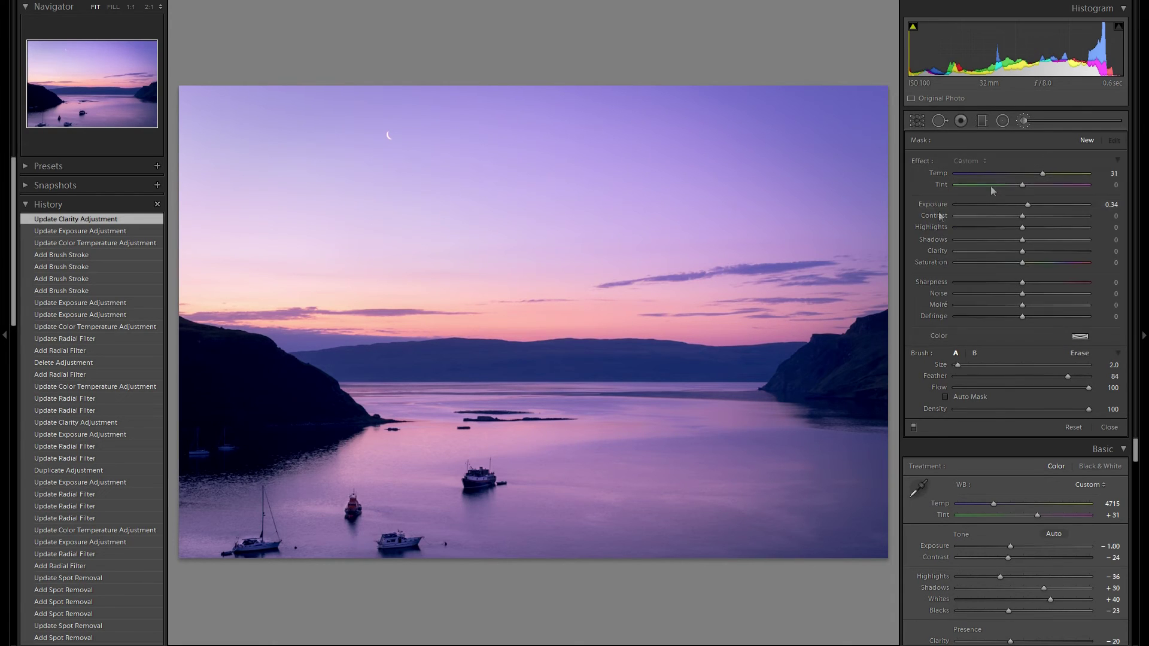
double_click(925, 207)
drag(1020, 251, 993, 255)
drag(988, 252, 987, 253)
scroll(302, 454, up, 8)
drag(289, 443, 225, 445)
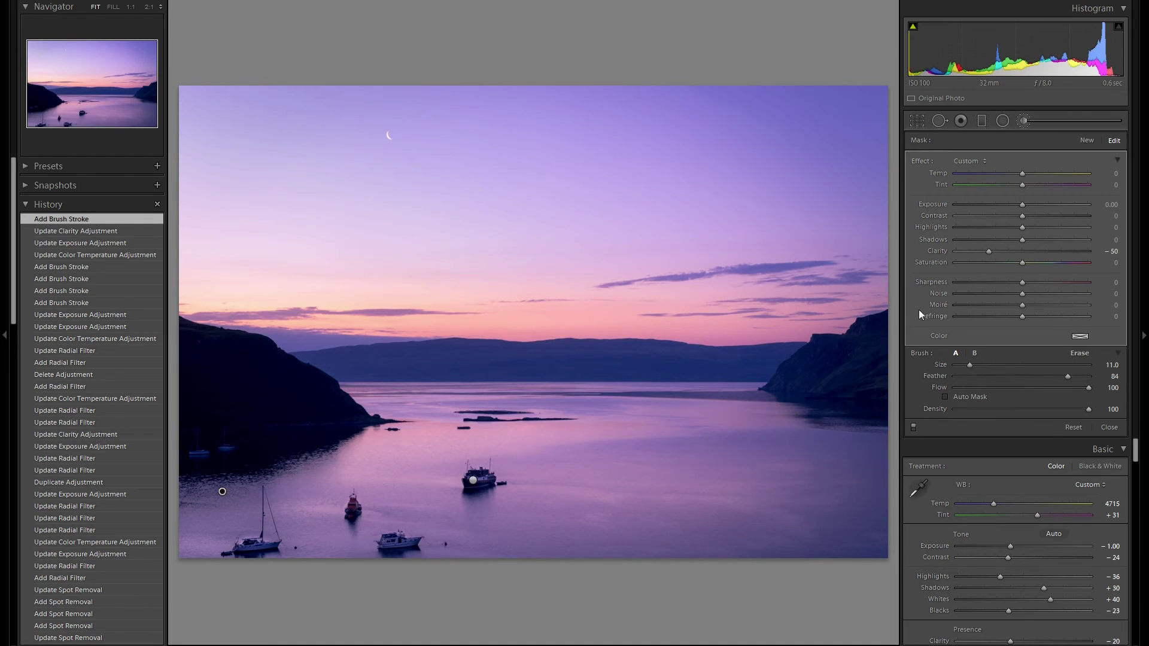
Step: Set the rippled-water brush's clarity to −63 and finish brush editing
drag(990, 252, 987, 254)
drag(979, 252, 979, 252)
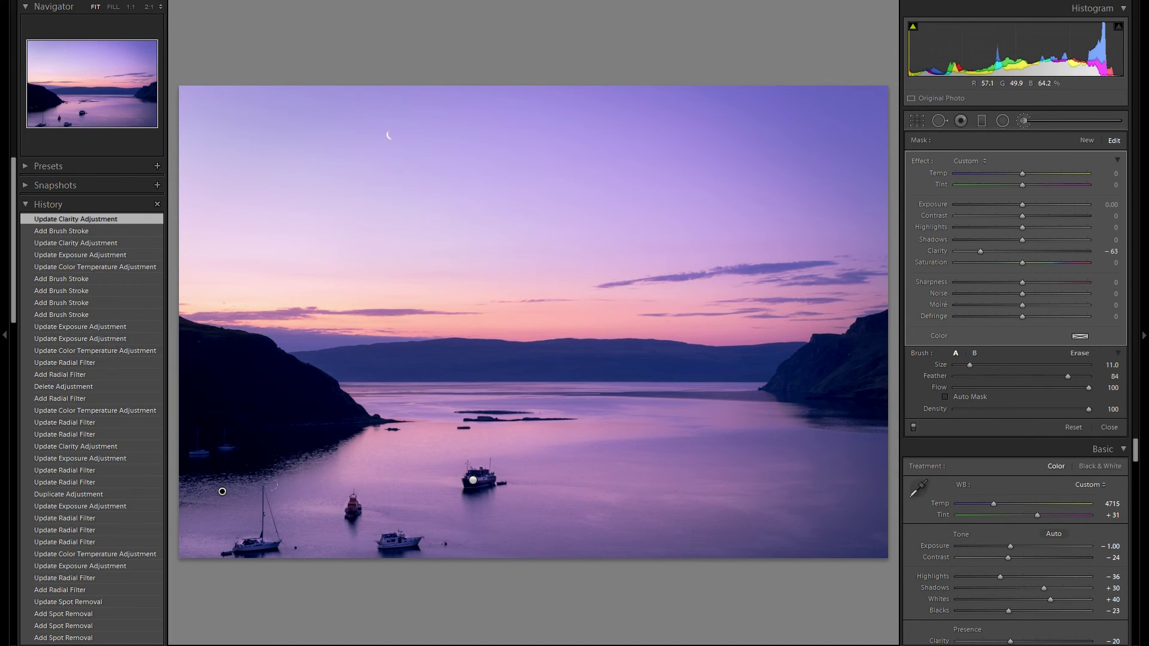
key(k)
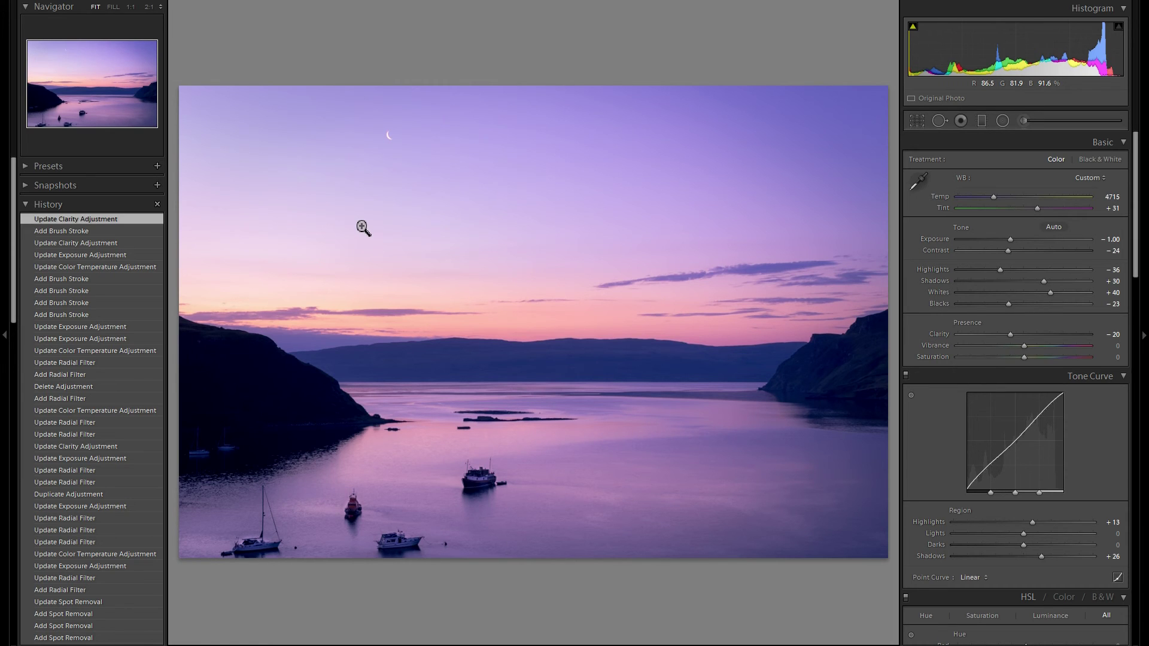
Step: Compare the photo's original import state with its latest edit in the history, ending on the latest edit
scroll(101, 573, down, 15)
click(88, 616)
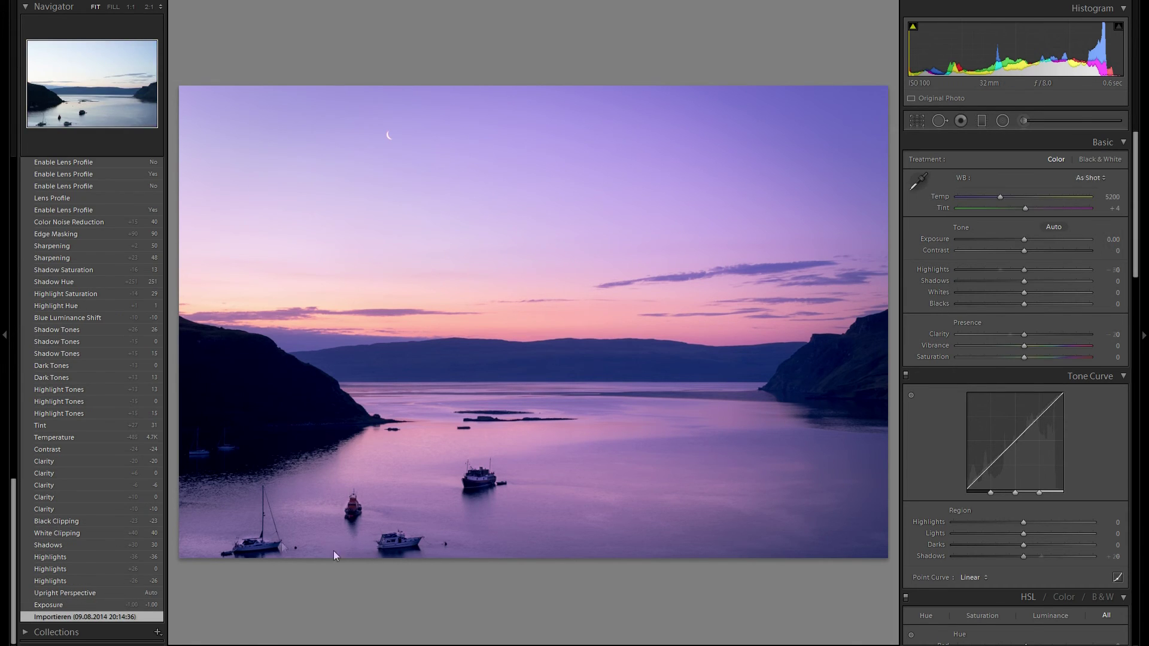
scroll(89, 389, up, 15)
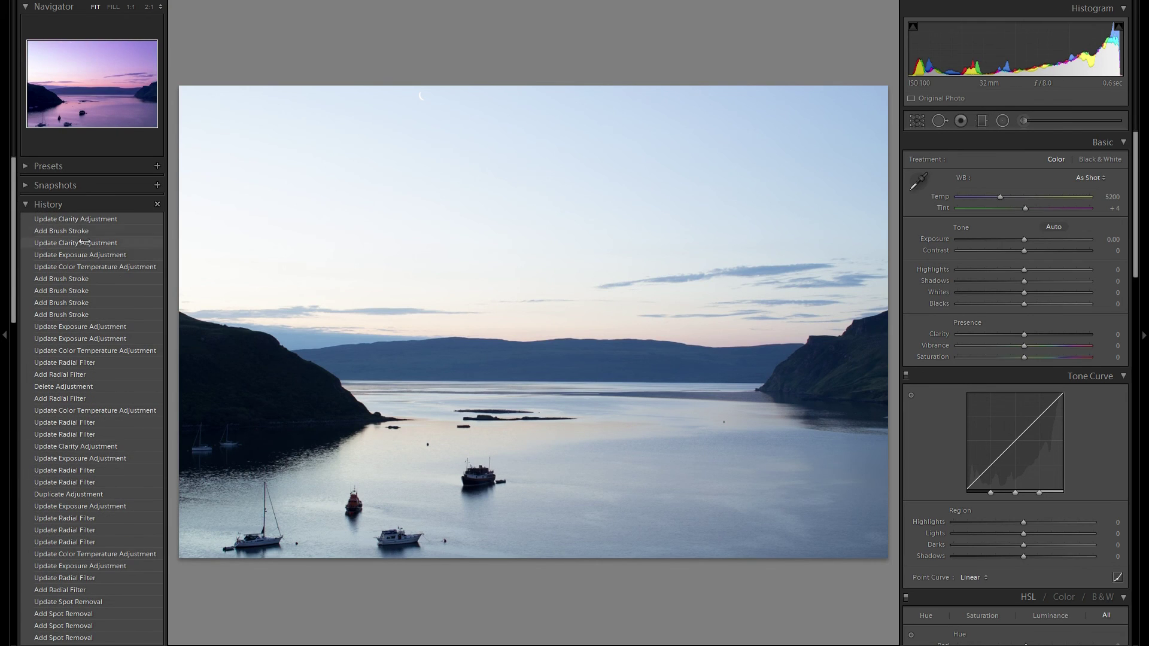
click(76, 219)
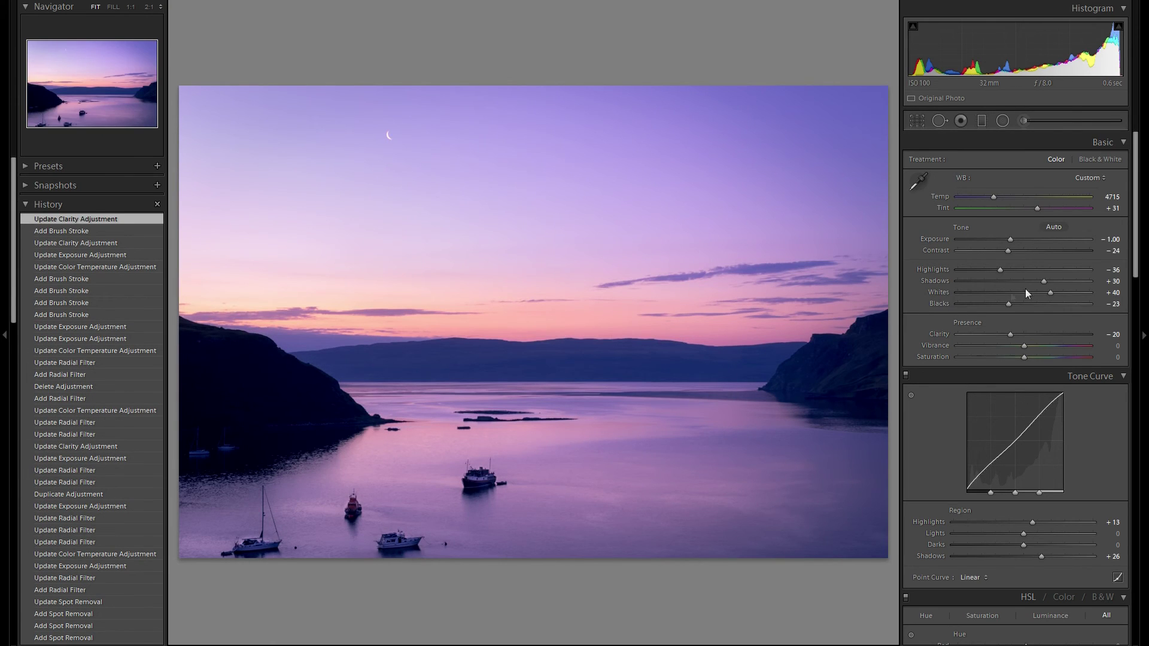